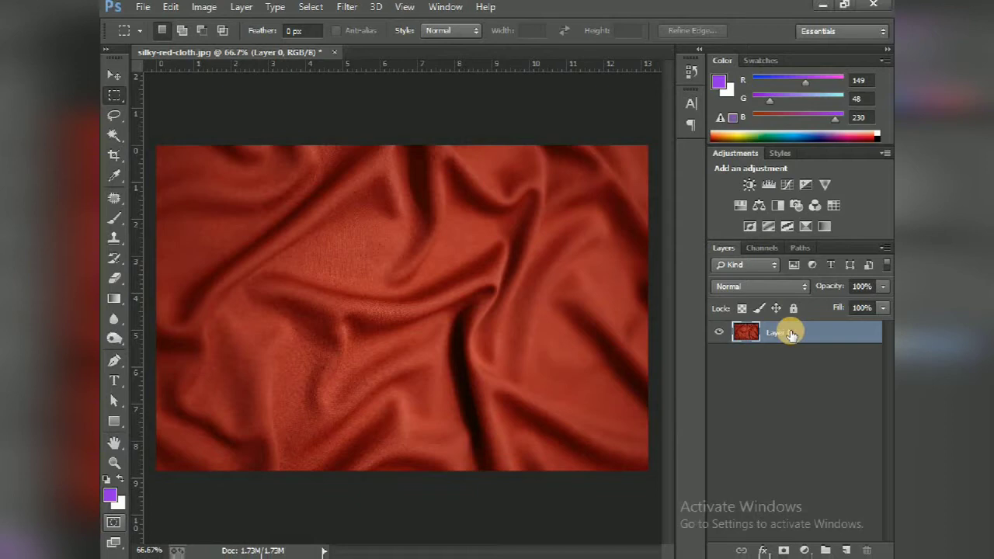
Step: Duplicate the red cloth layer and desaturate the copy
key("ctrl+j")
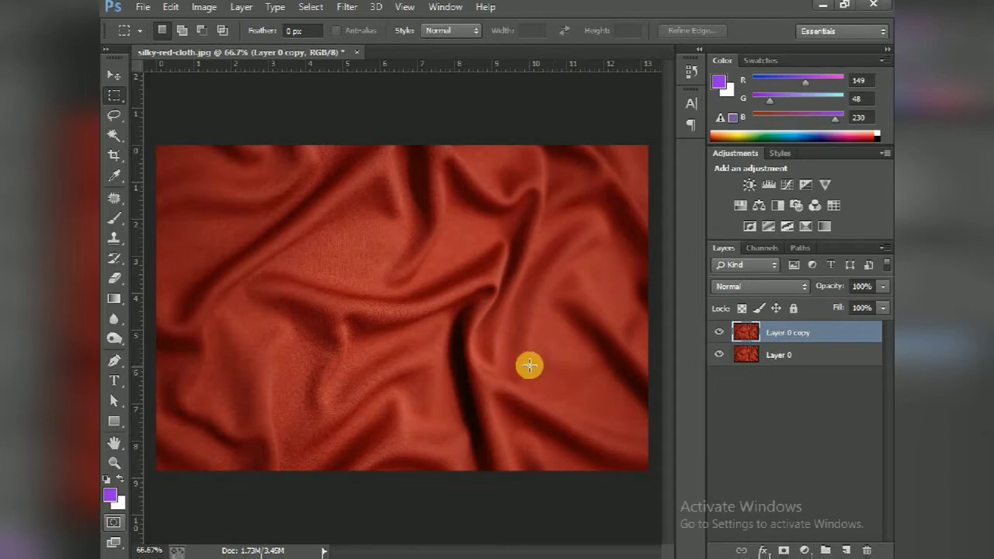
left_click(204, 8)
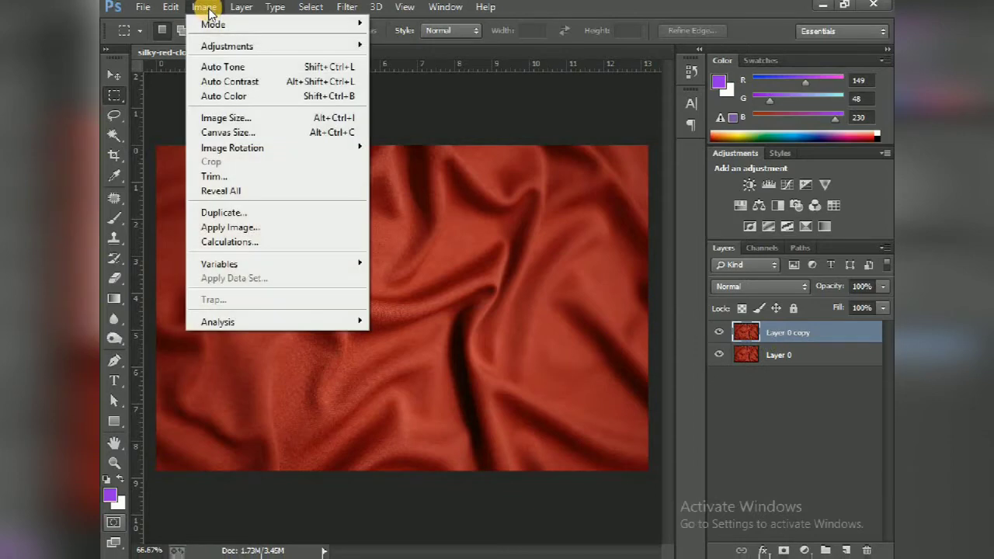
mouse_move(224, 45)
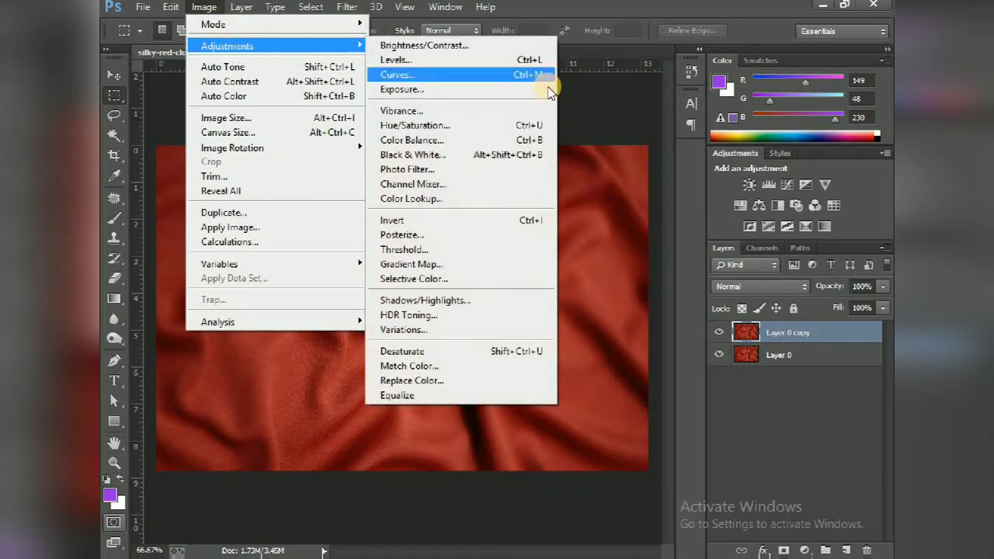
left_click(463, 361)
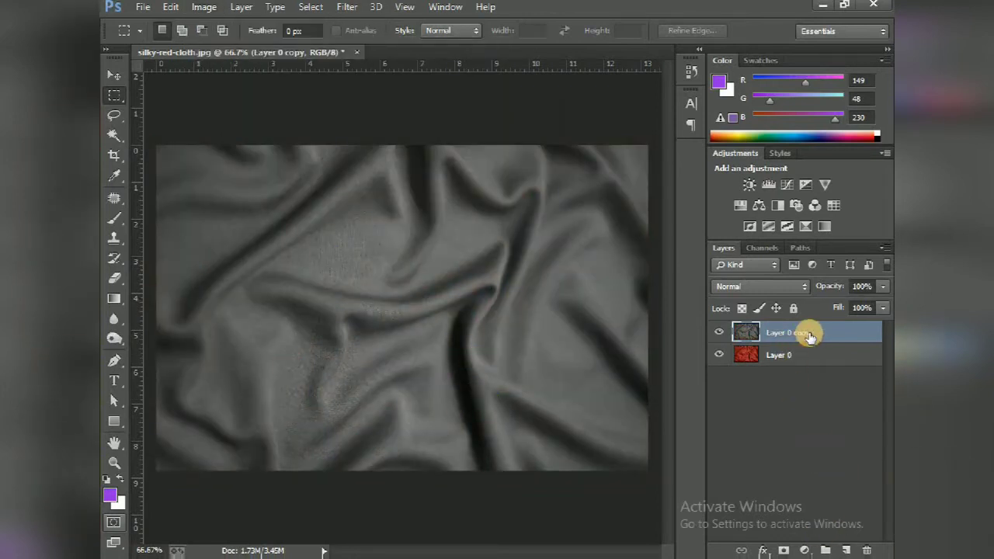
Step: Apply a light Gaussian Blur to the desaturated cloth copy
left_click(348, 8)
mouse_move(474, 178)
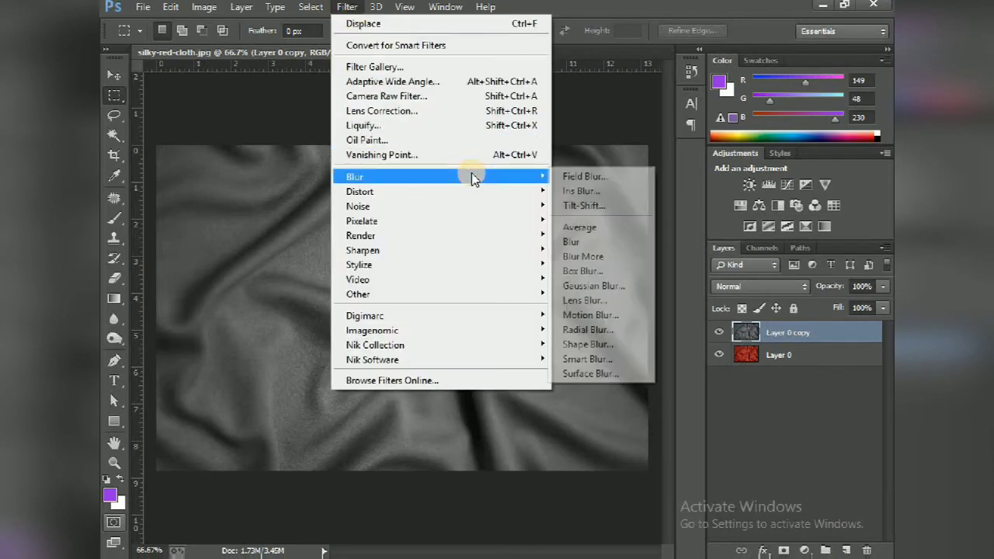
left_click(619, 289)
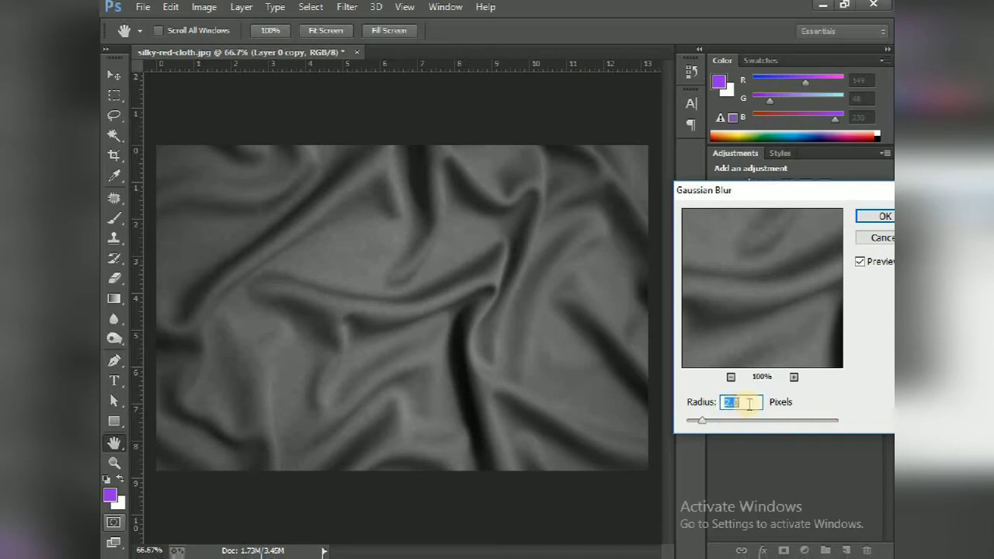
left_click(879, 221)
key("m")
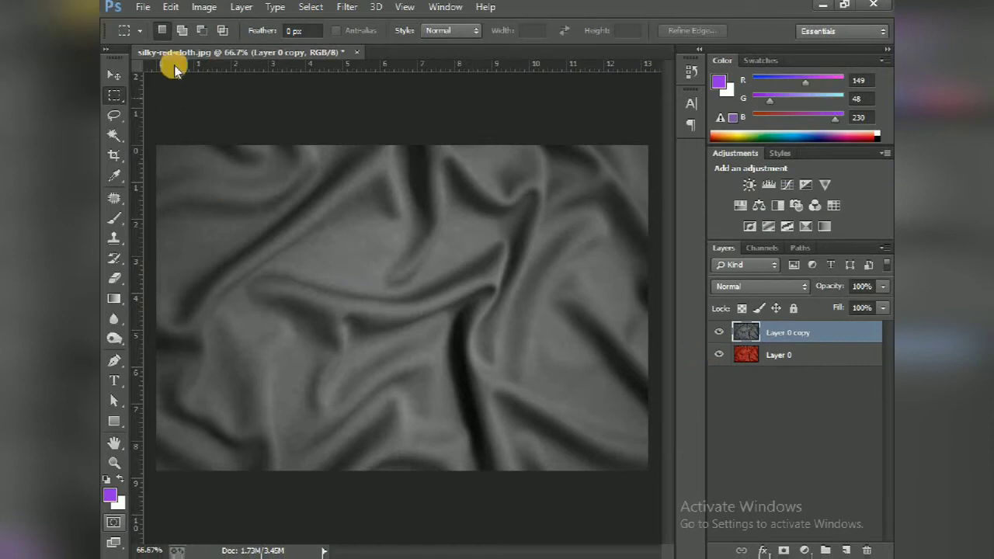
Step: Save the document as silky-red-cloth in Photoshop PSD format in Pictures, with Maximize Compatibility enabled
left_click(140, 11)
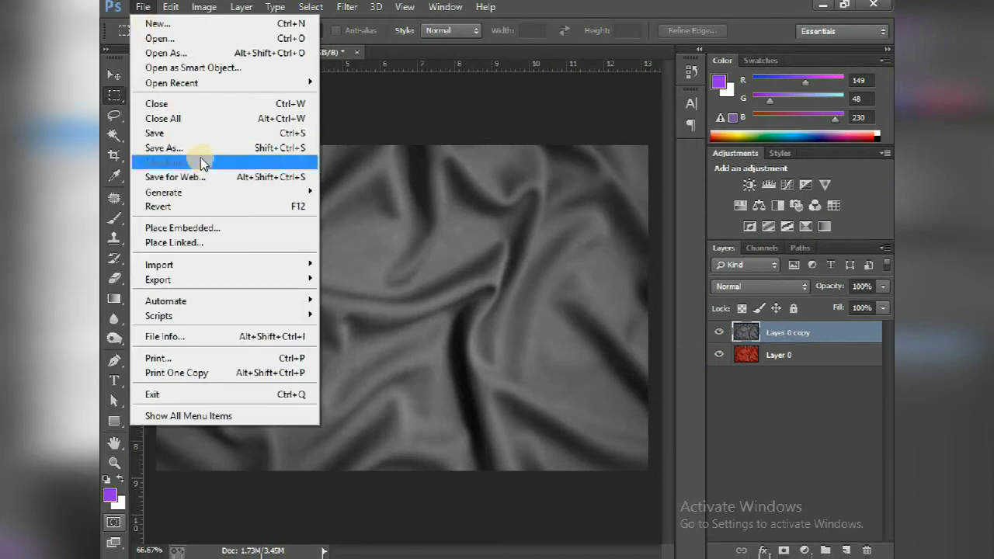
left_click(198, 150)
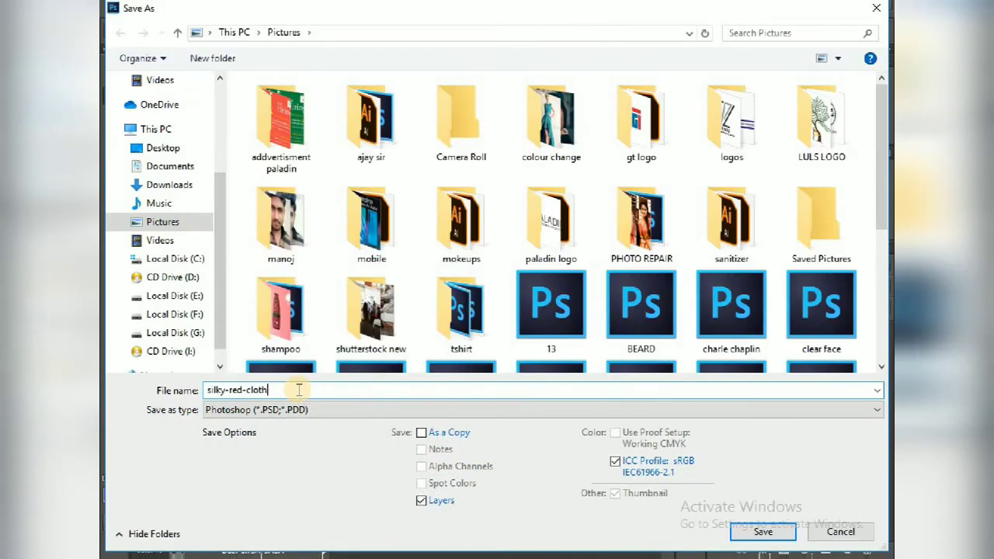
left_click(751, 536)
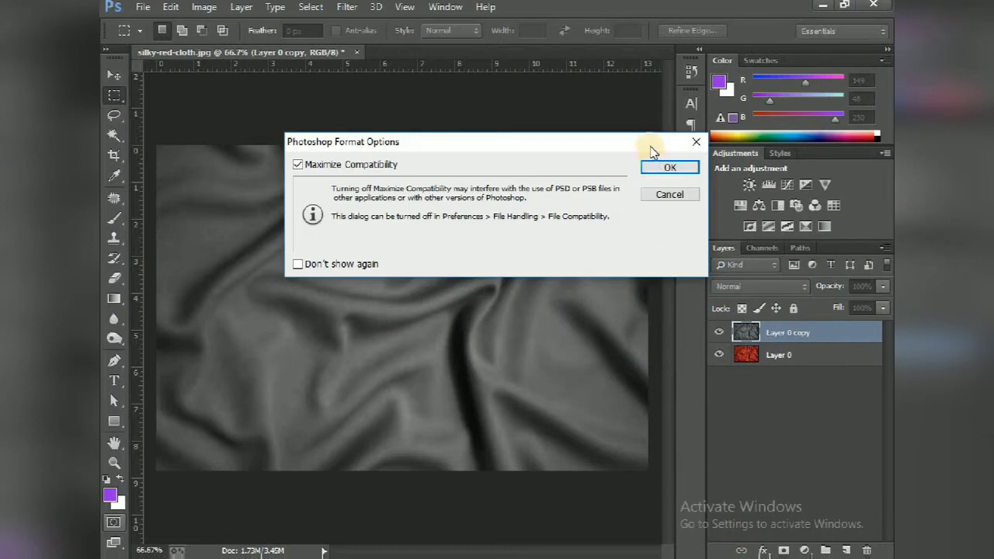
left_click(666, 169)
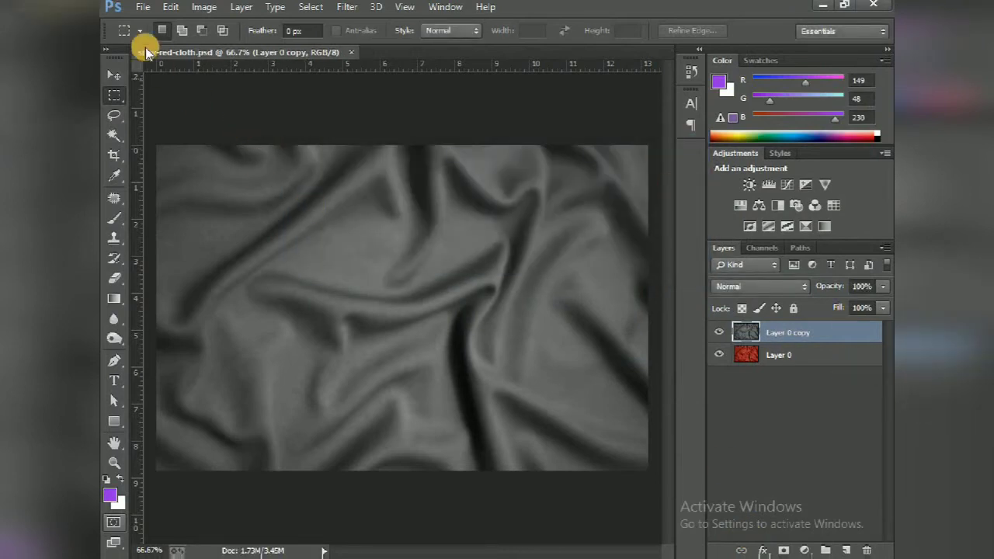
Step: Open the original silky-red-cloth JPG image from the Pictures folder
left_click(143, 7)
left_click(145, 39)
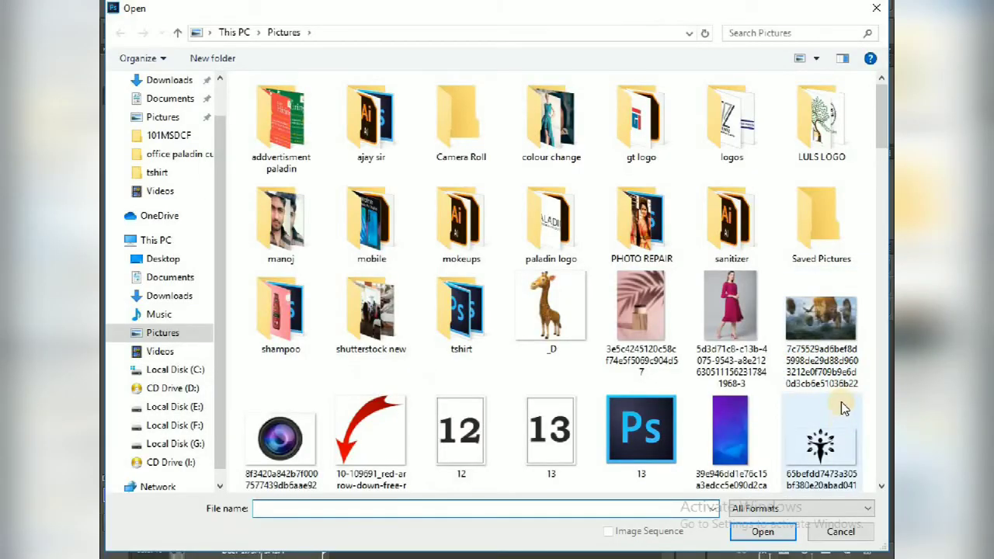
left_click_drag(885, 128, 889, 434)
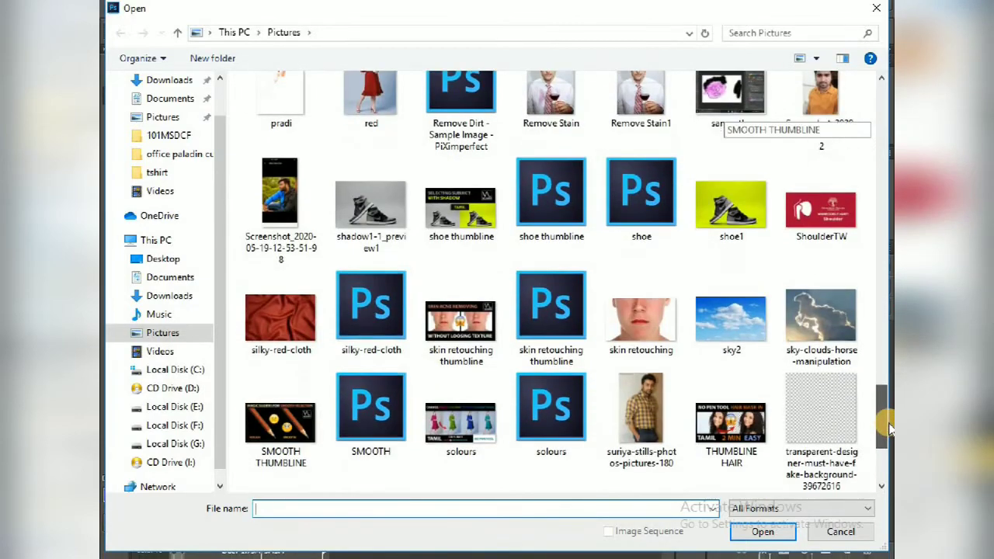
left_click(281, 322)
left_click(765, 532)
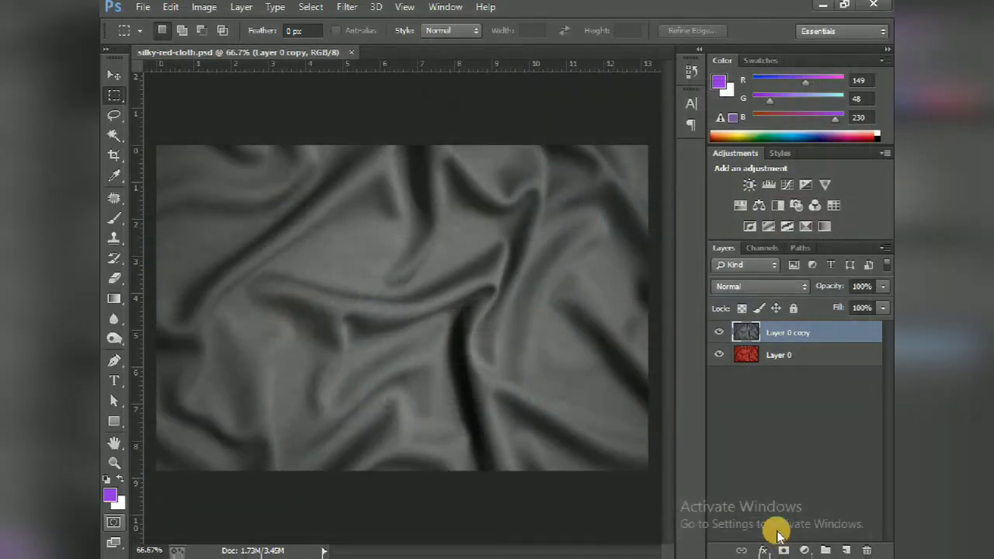
Step: Switch to the silky-red-cloth.jpg document and unlock its Background layer
left_click(292, 54)
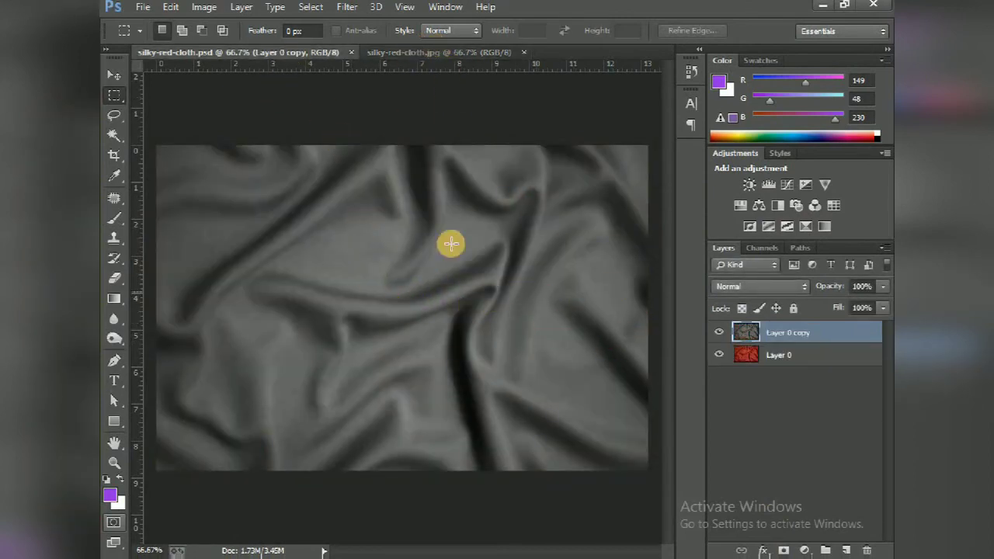
left_click(421, 56)
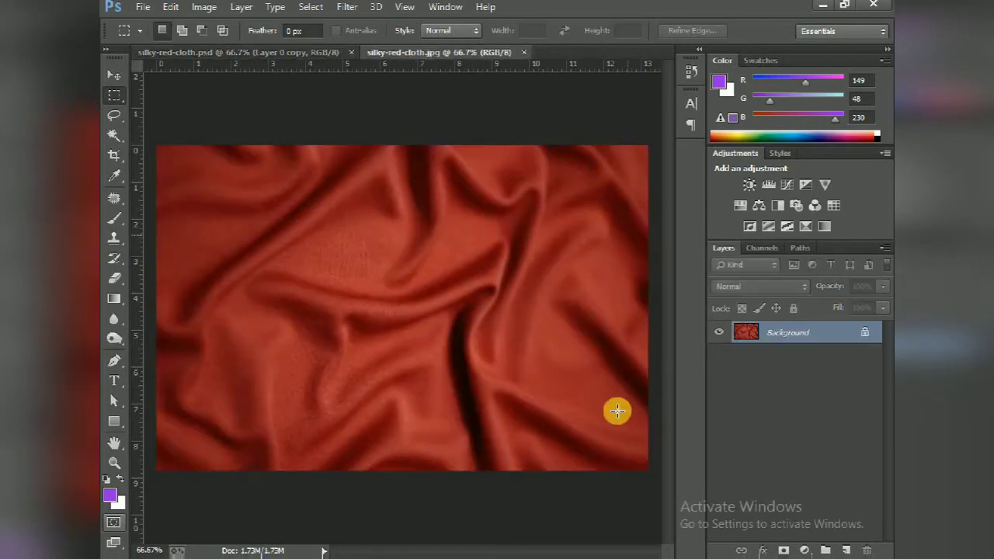
left_click(871, 332)
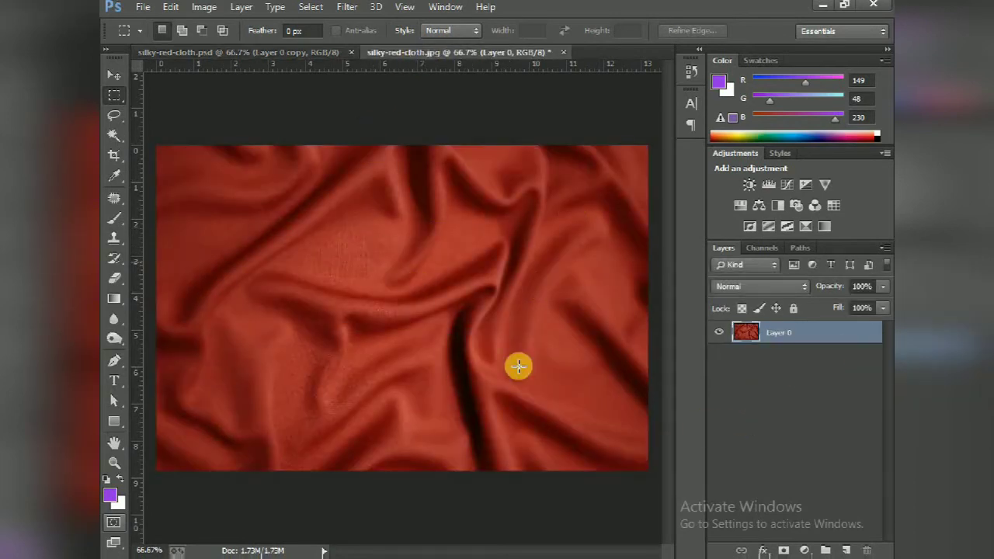
Step: Place the youtube_PNG6 logo as an embedded image over the red cloth and enlarge it slightly
left_click(142, 7)
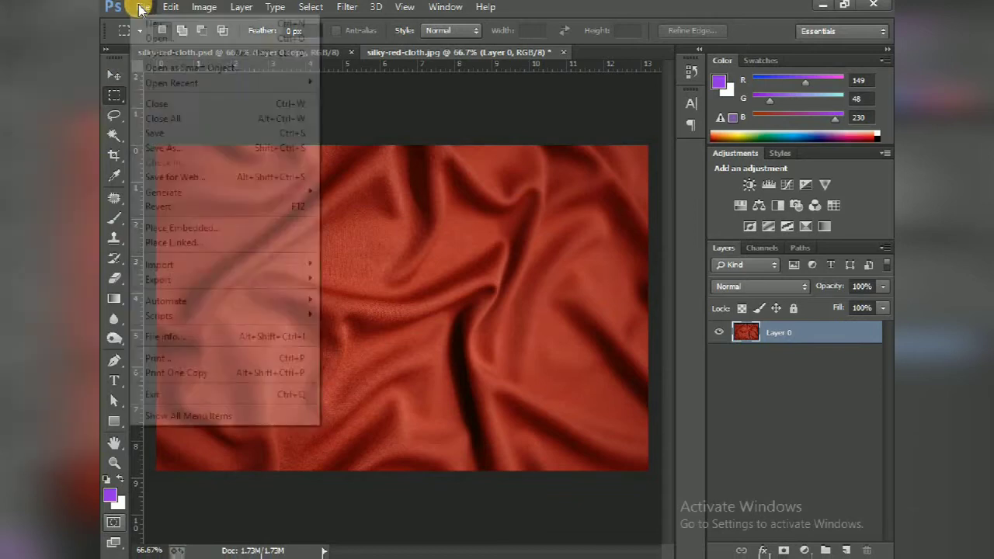
left_click(223, 228)
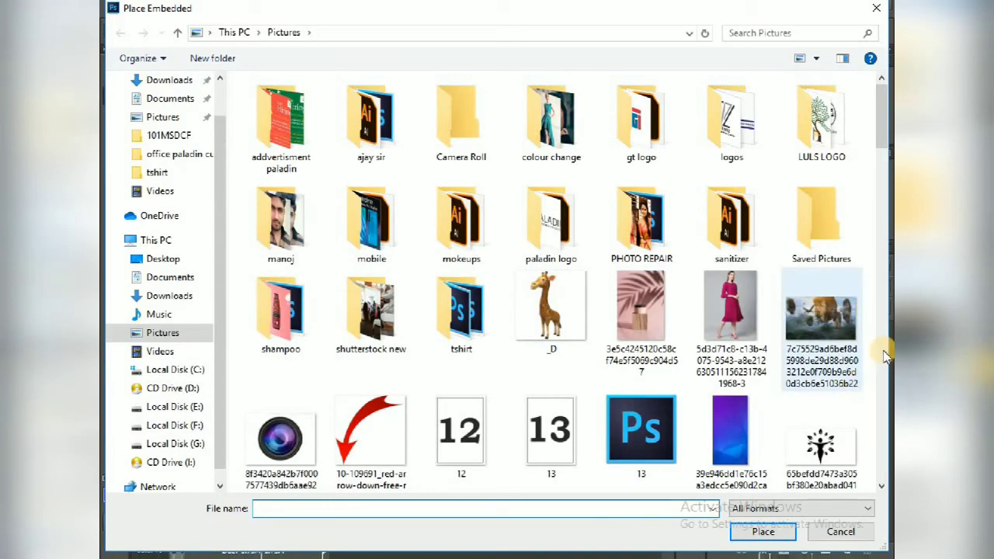
left_click_drag(885, 125, 883, 455)
left_click(550, 443)
left_click(763, 531)
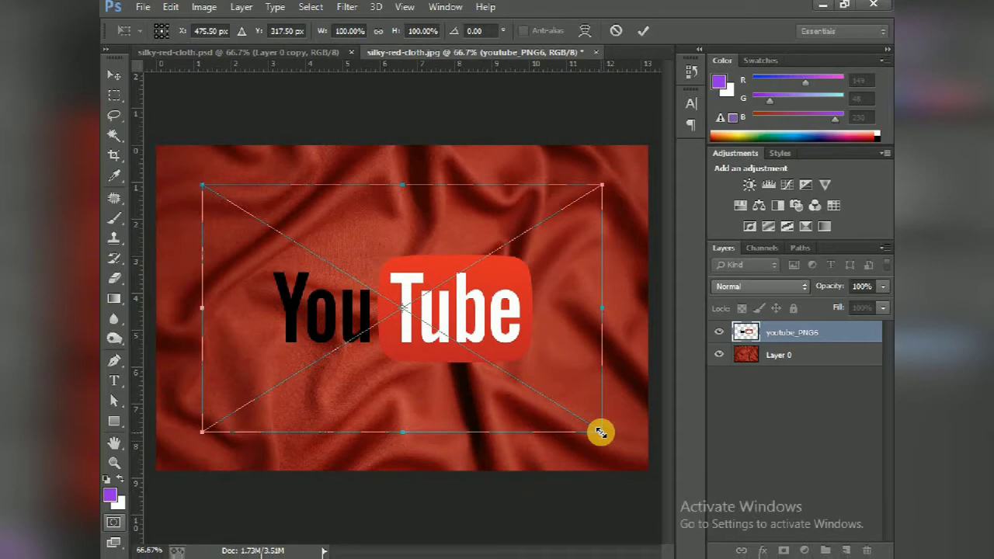
left_click_drag(601, 433, 621, 451)
key("Return")
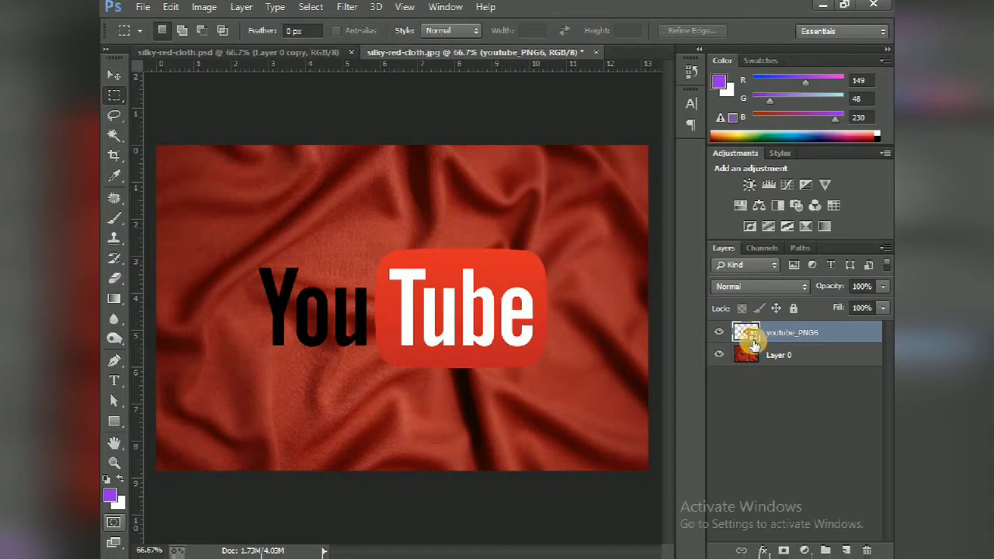
Step: Convert the logo layer to a smart object and apply Displace at 10 horizontal and vertical scale, using silky-red-cloth.psd as the map
right_click(827, 333)
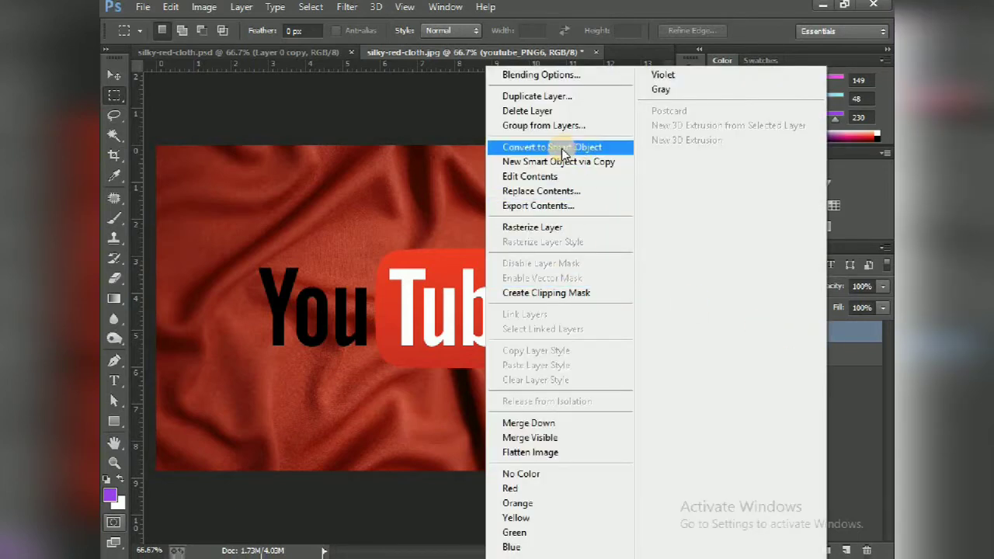
left_click(589, 148)
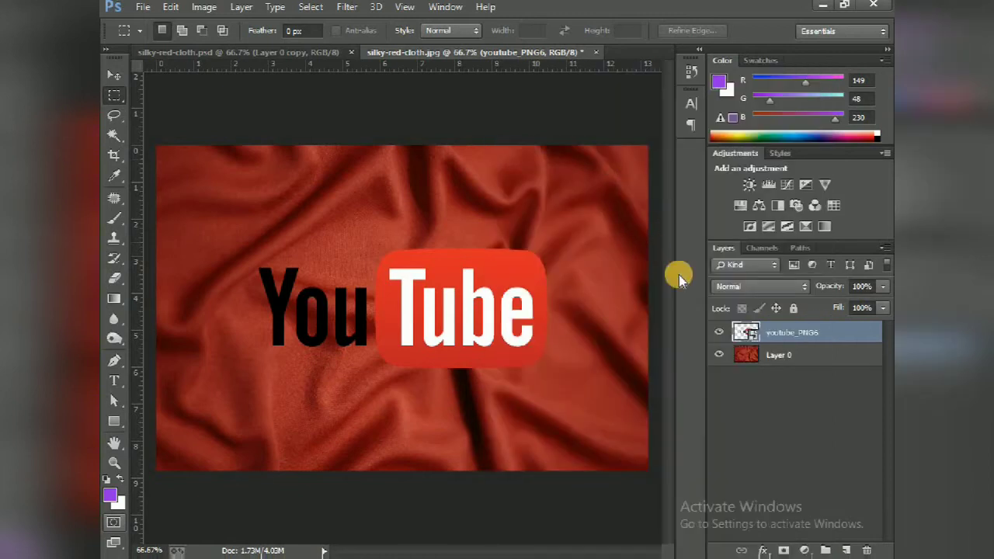
left_click(347, 8)
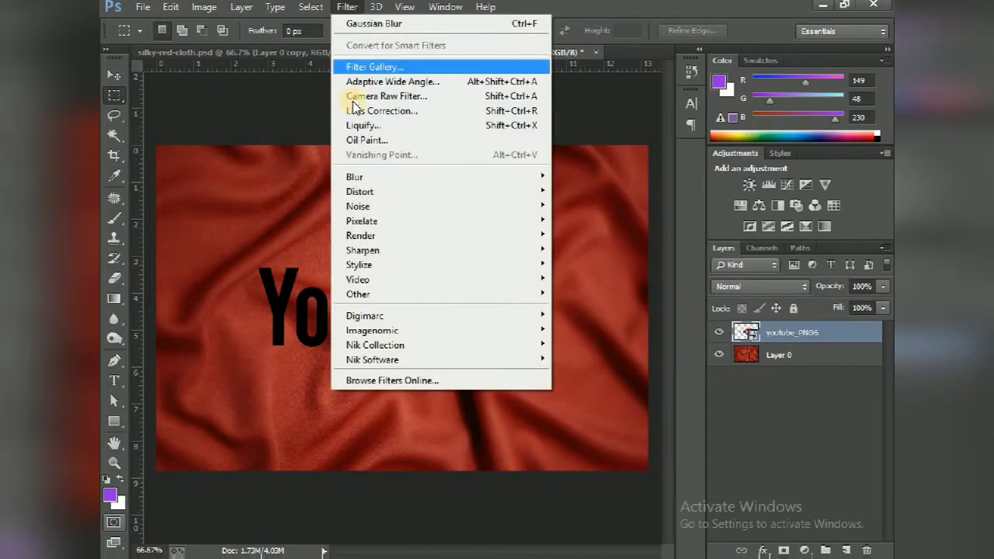
mouse_move(378, 191)
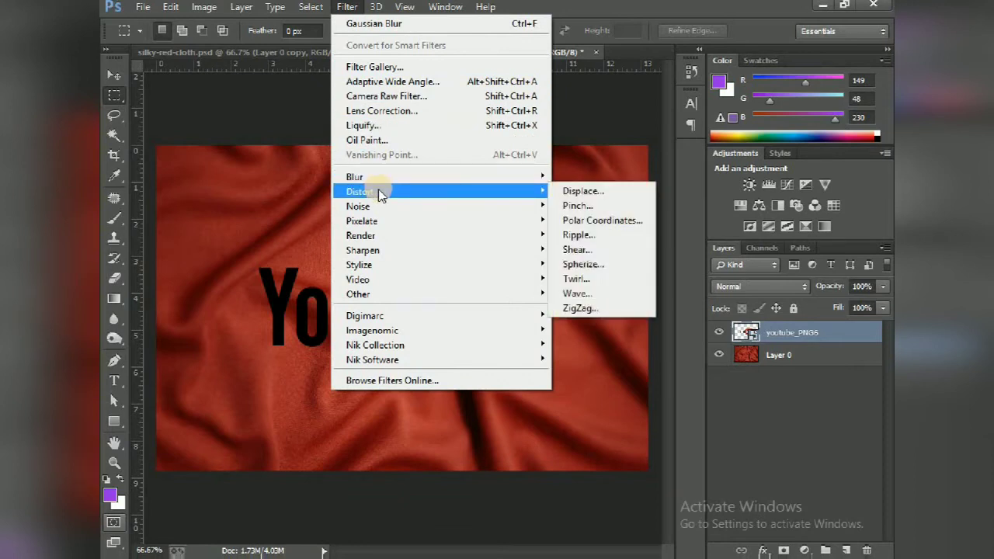
left_click(590, 193)
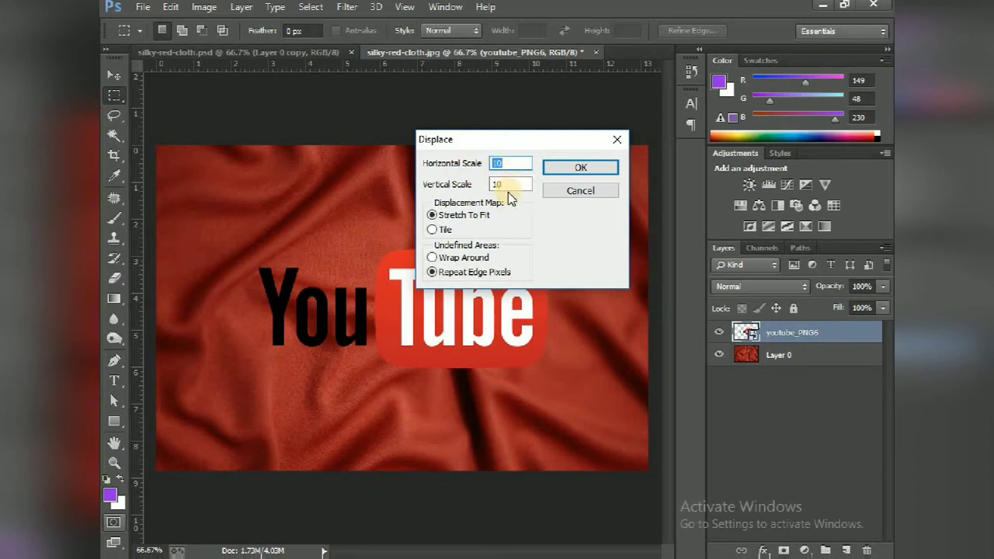
left_click(578, 170)
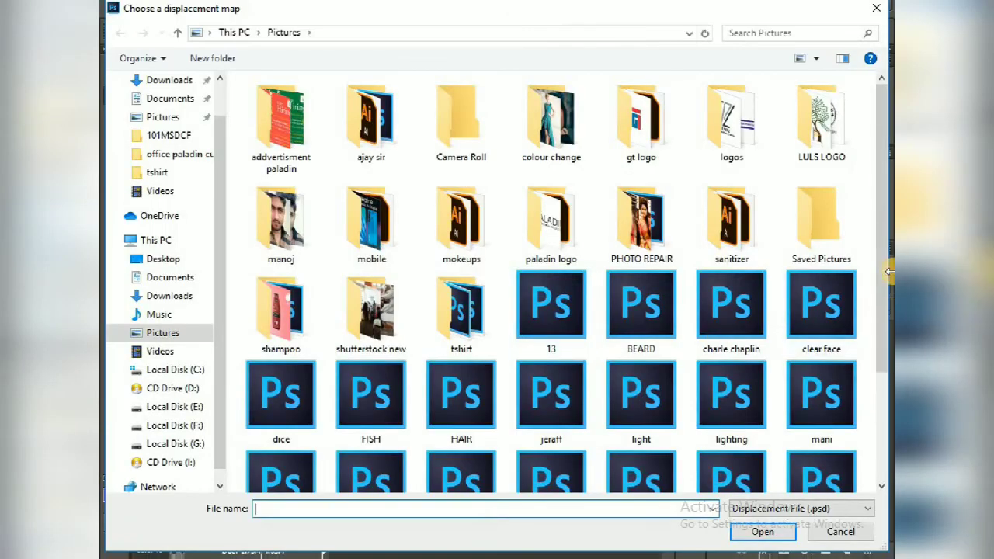
left_click_drag(885, 272, 882, 395)
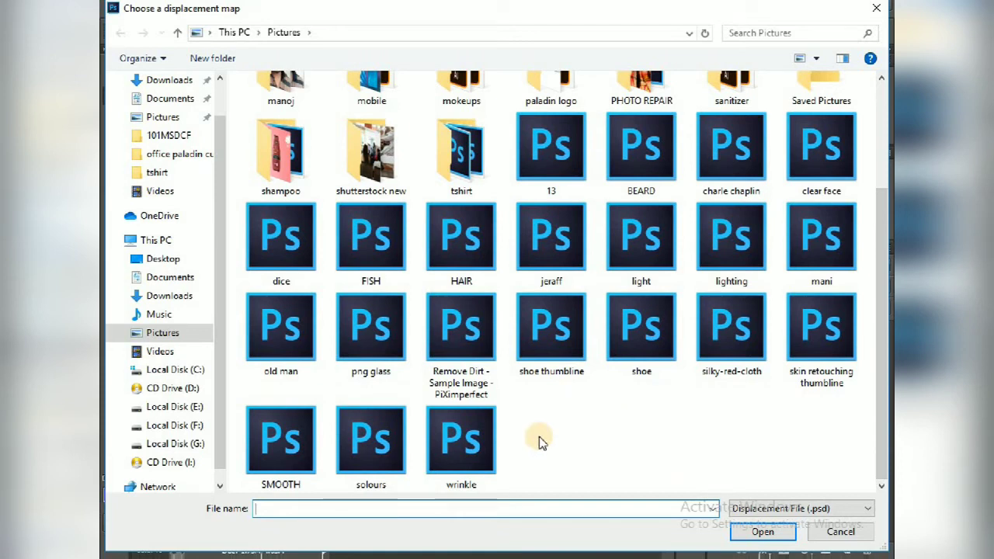
left_click(557, 345)
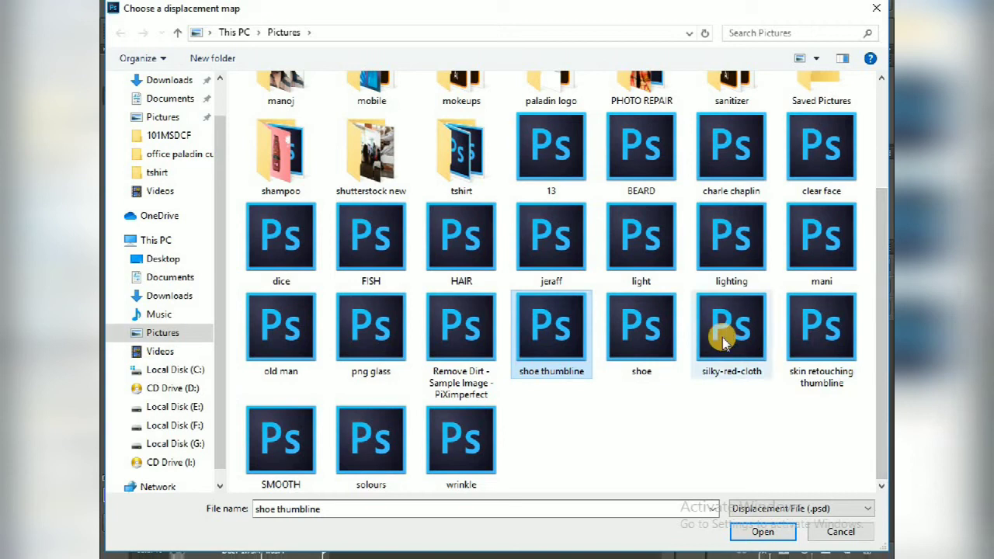
left_click(748, 344)
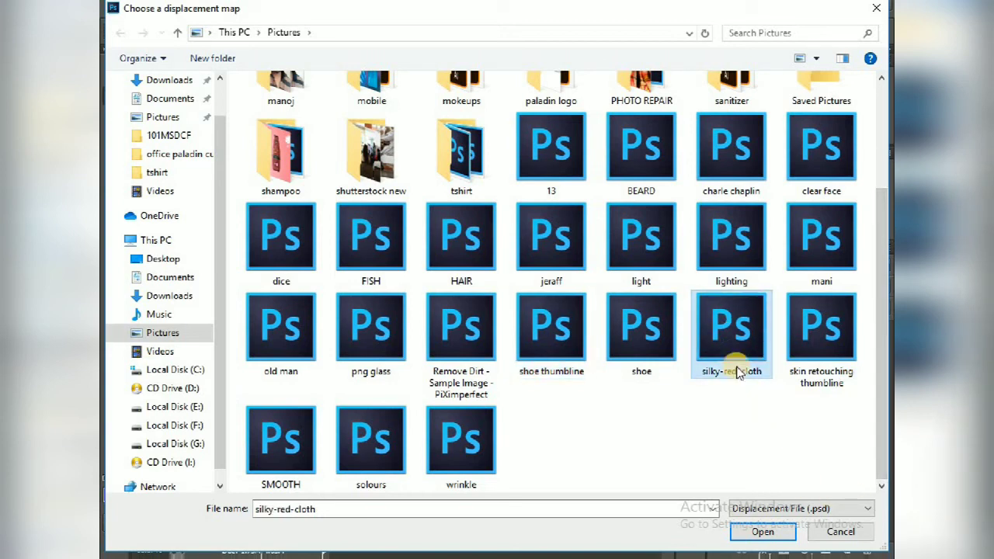
left_click(764, 532)
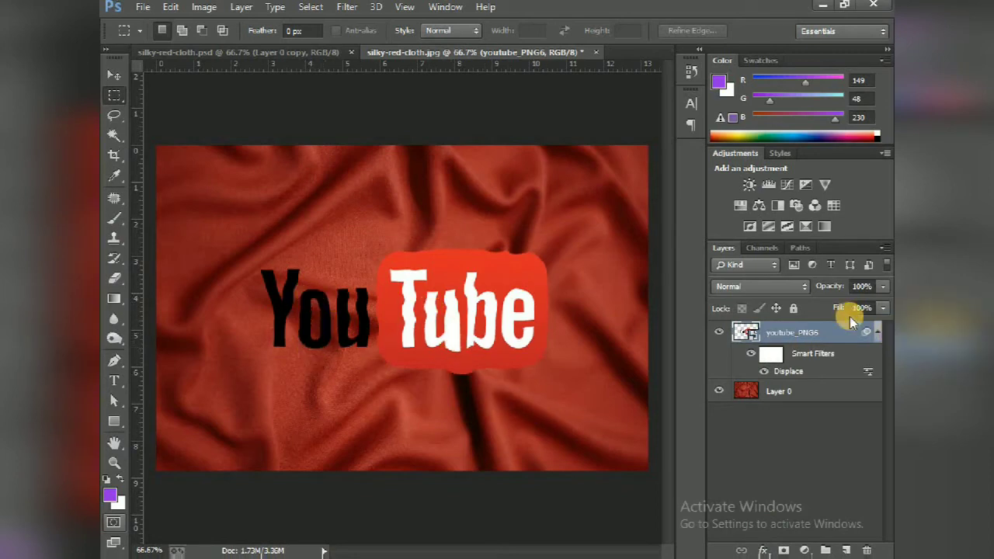
Step: Try the Multiply and Color Burn blend modes on the logo layer and settle on Multiply
left_click(770, 294)
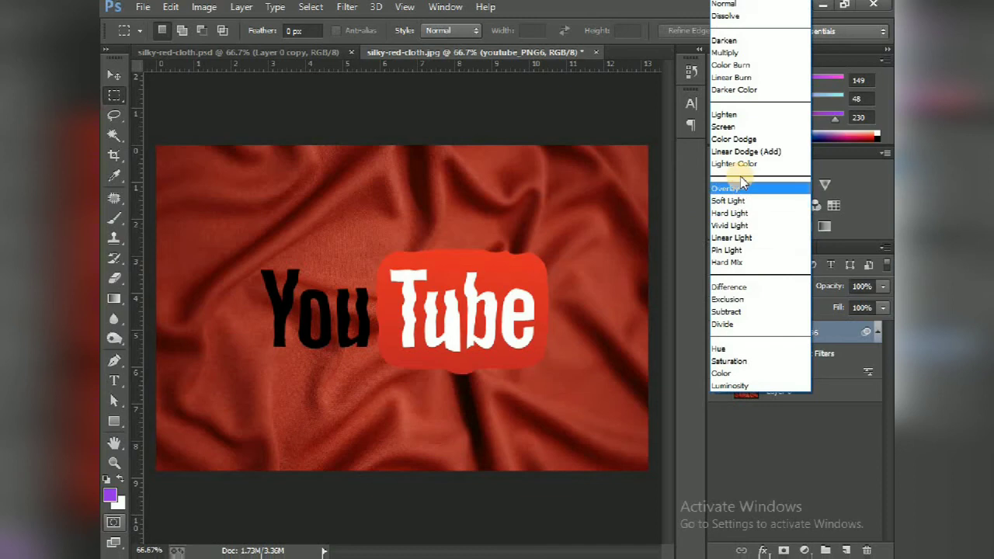
left_click(744, 53)
left_click(761, 285)
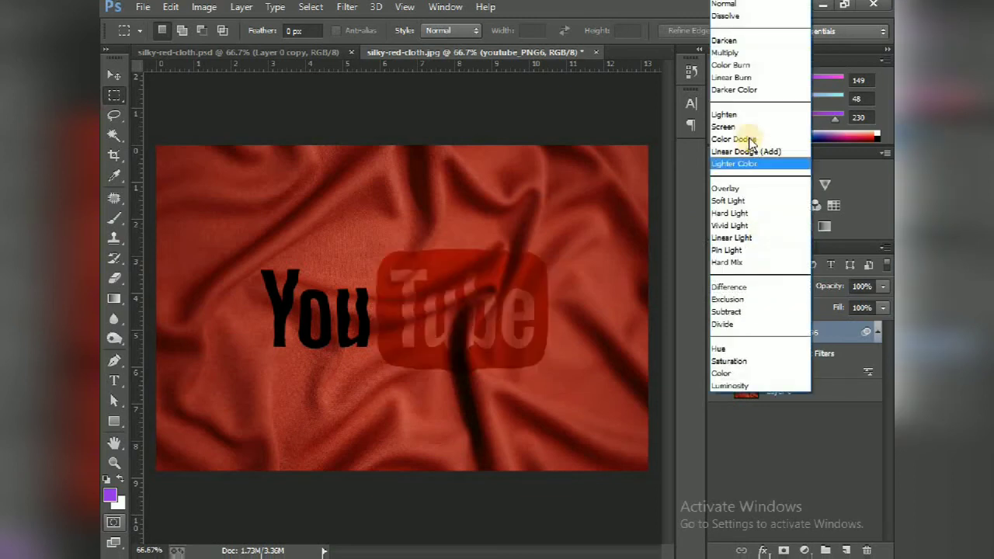
left_click(748, 71)
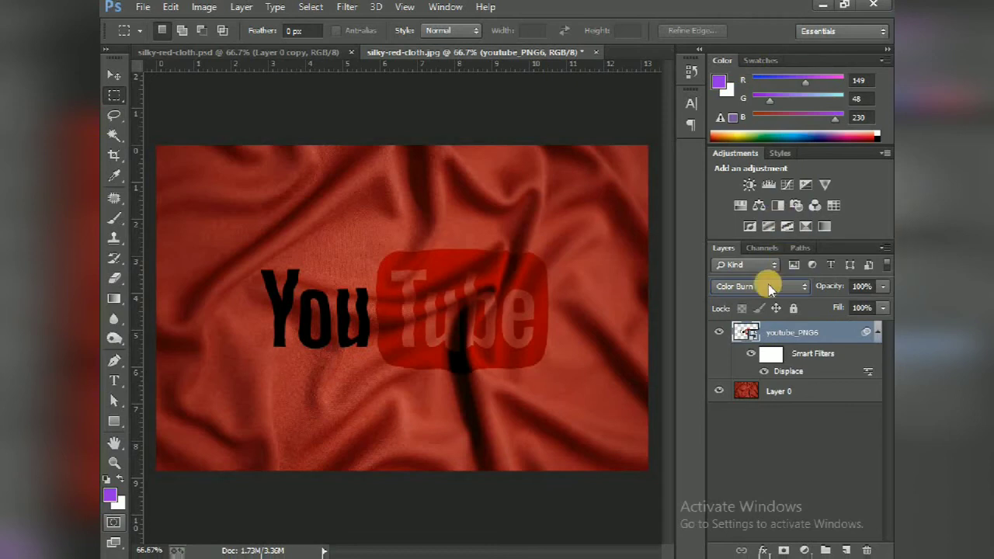
left_click(770, 287)
left_click(741, 50)
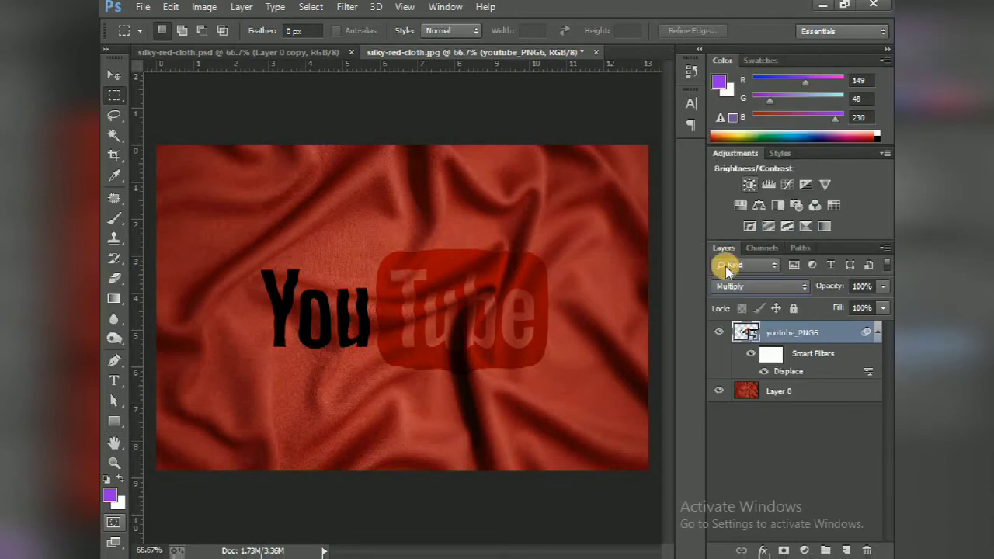
Step: Compare the Darken, Multiply and Color Burn blend modes on the logo layer and keep Color Burn
left_click(753, 286)
left_click(749, 39)
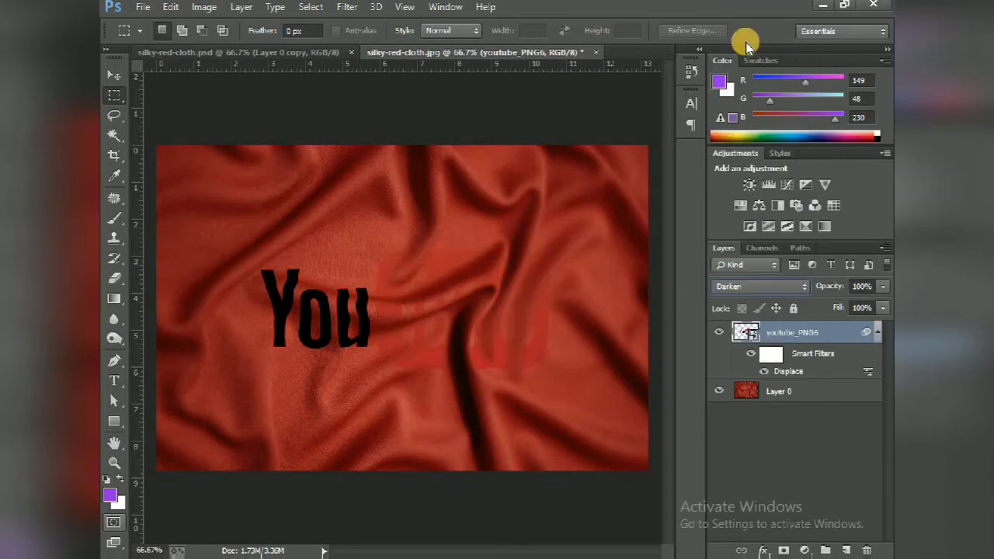
left_click(769, 287)
left_click(748, 51)
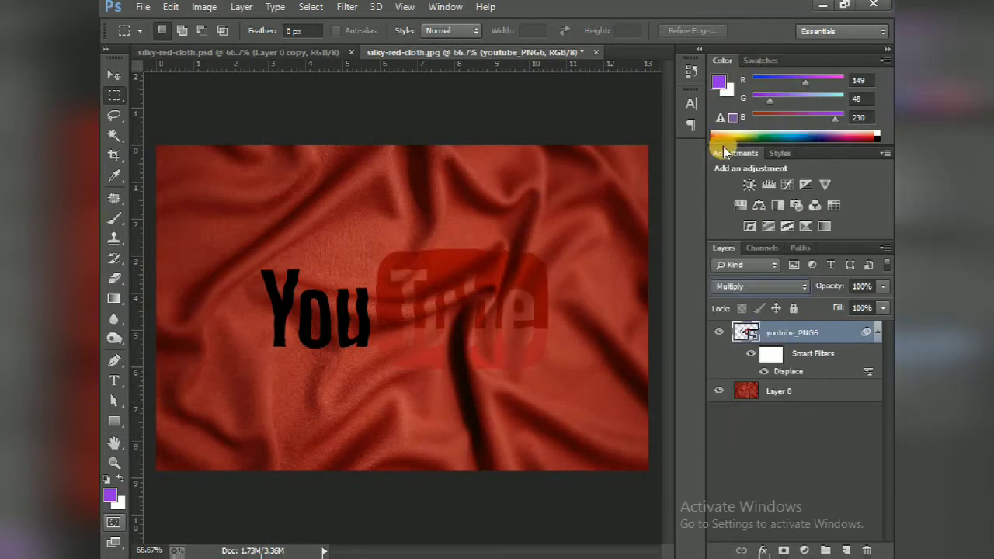
left_click(745, 293)
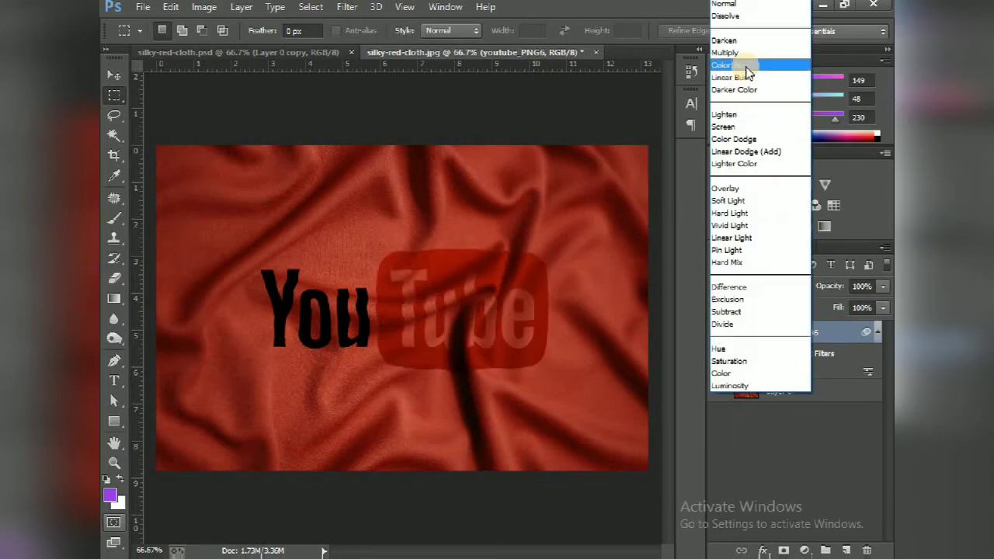
left_click(746, 66)
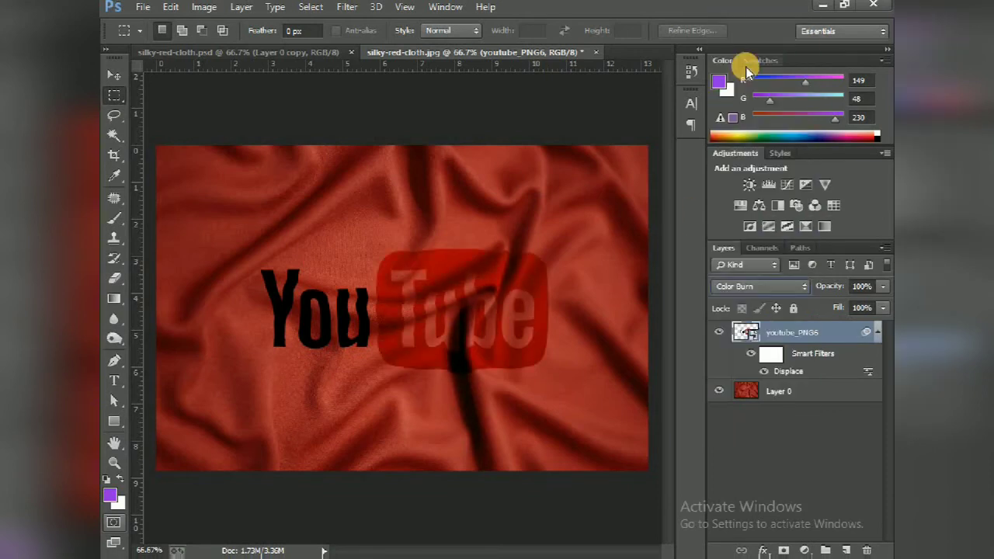
key("ctrl+plus")
left_click(751, 289)
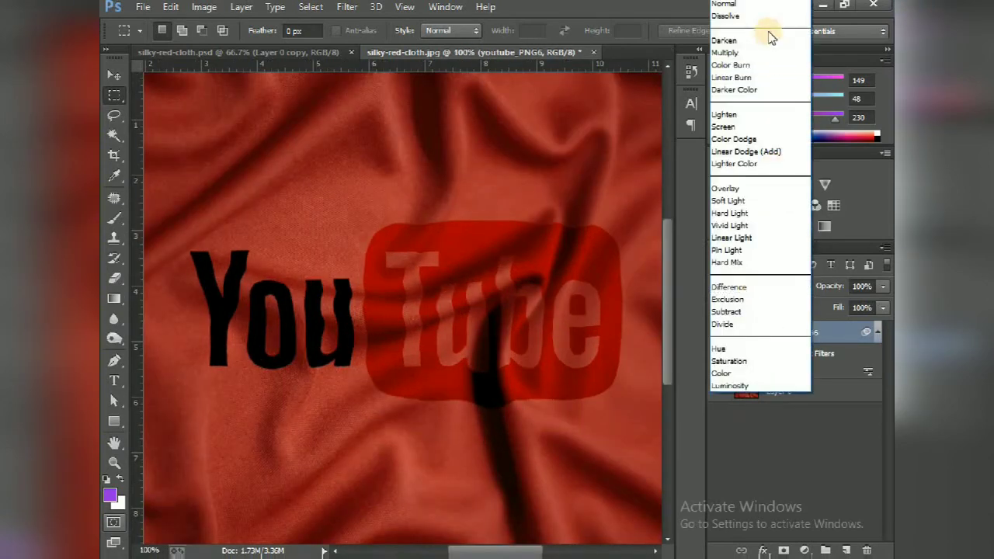
left_click(768, 35)
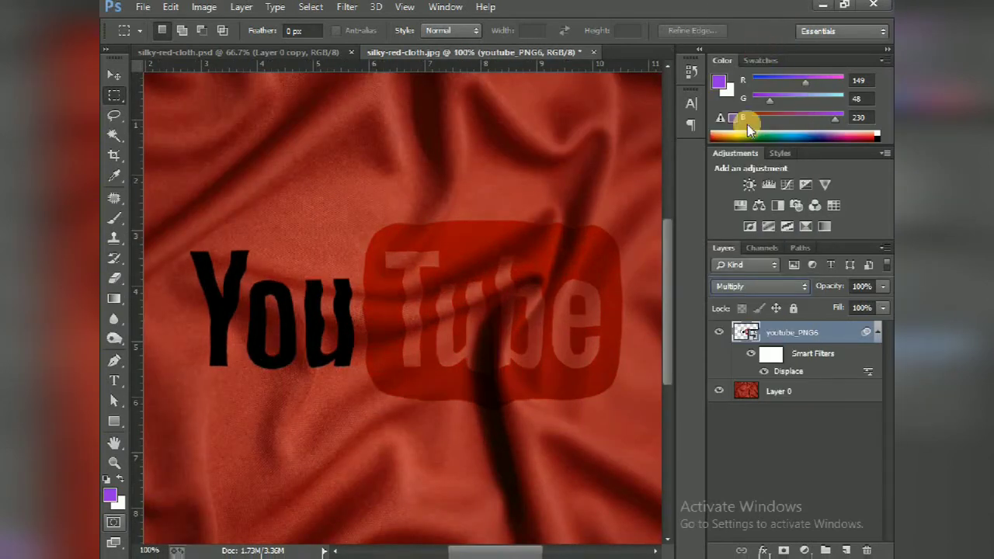
left_click(750, 286)
left_click(758, 65)
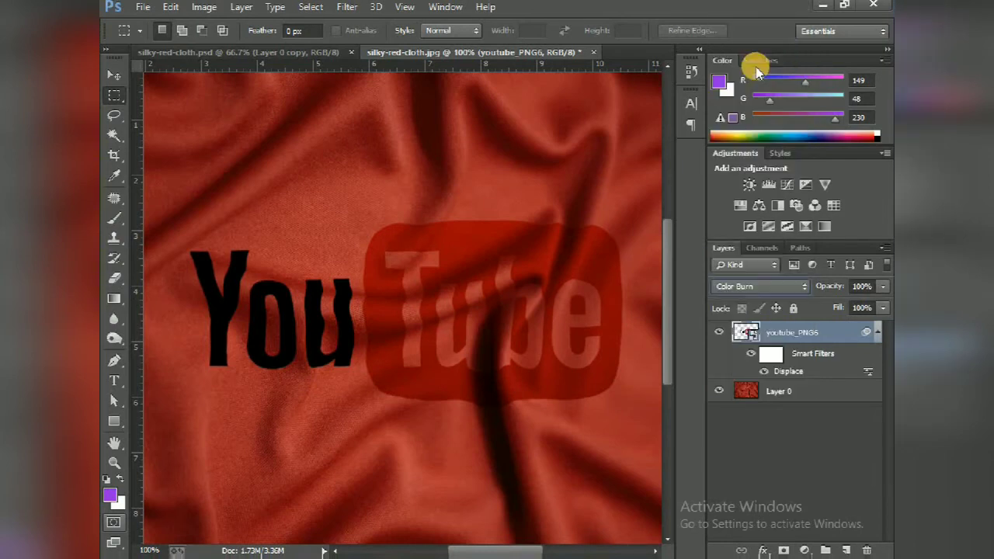
key("ctrl+minus")
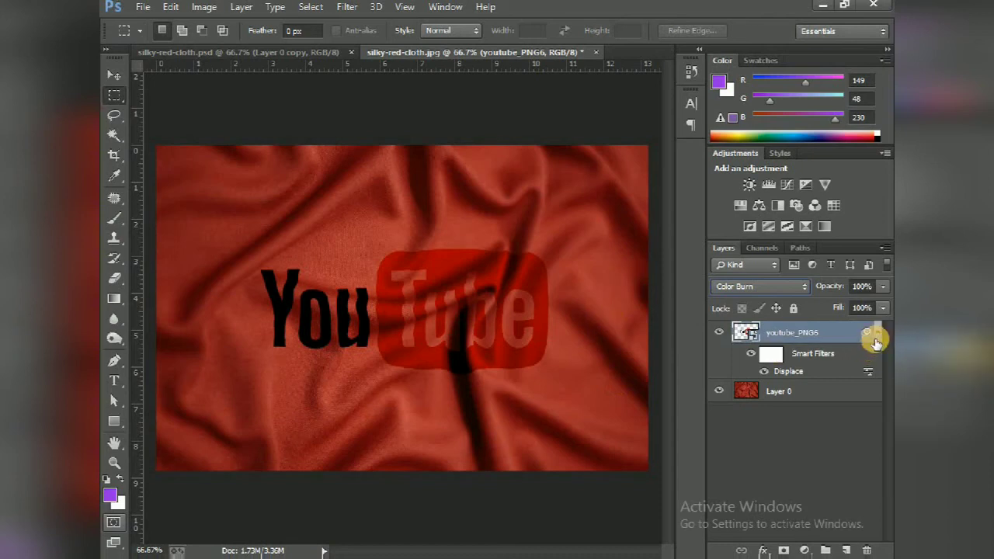
Step: Set the logo layer's opacity to 70% and compare the logo with its Displace filter off and on
left_click(883, 287)
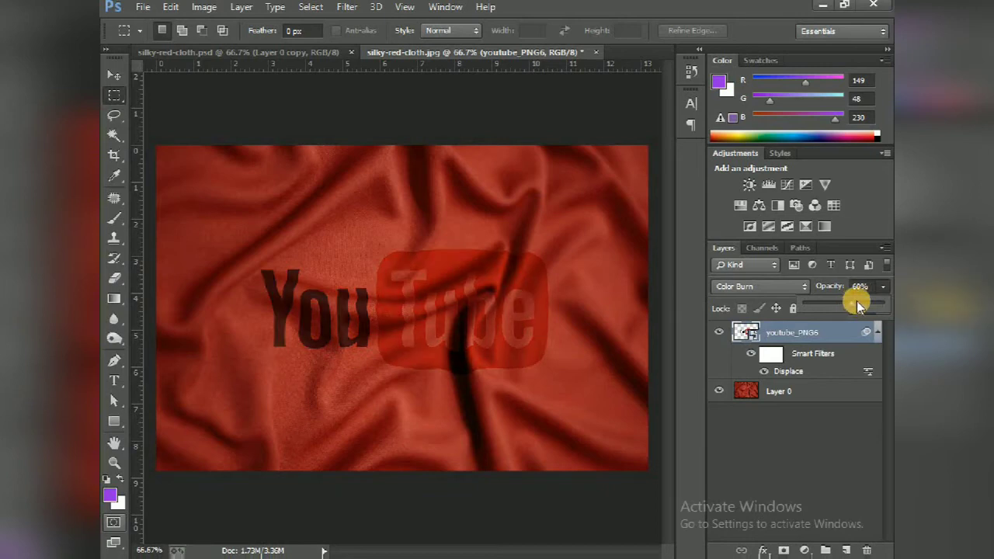
left_click(871, 287)
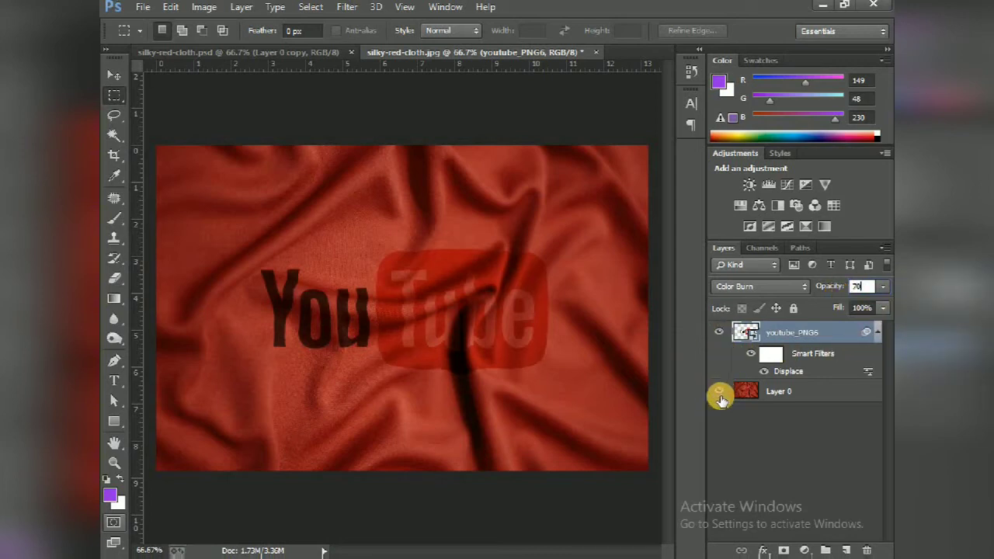
left_click(762, 375)
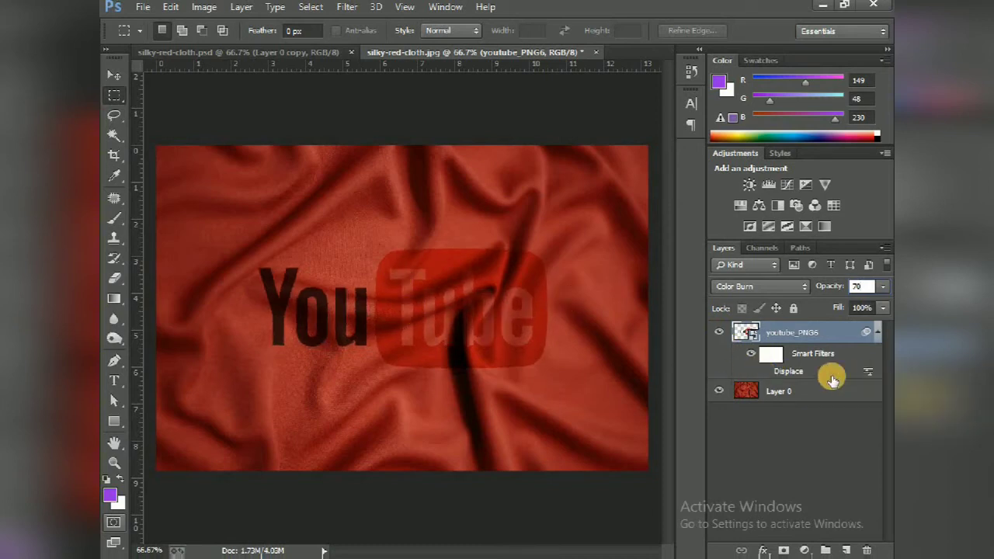
left_click(765, 374)
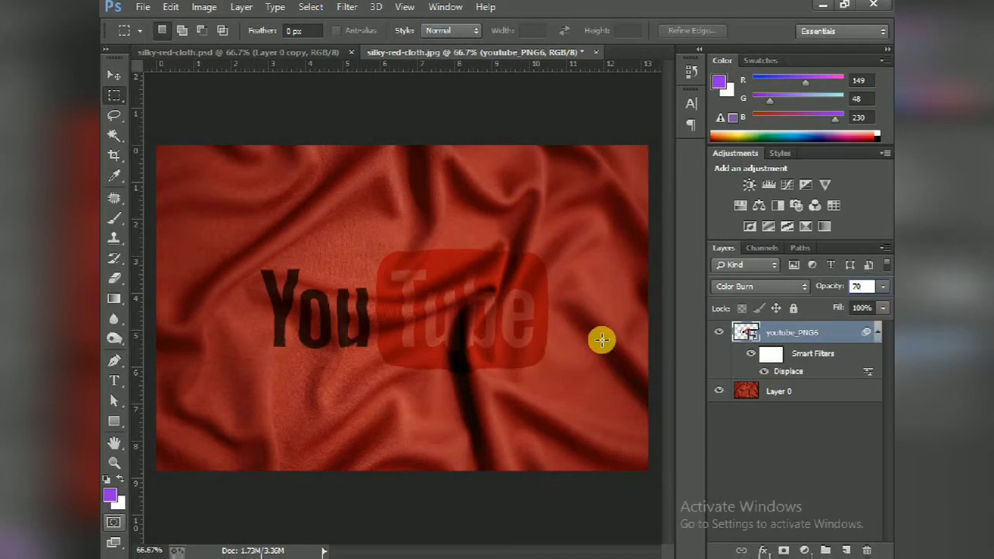
key("ctrl+plus")
key("ctrl+minus")
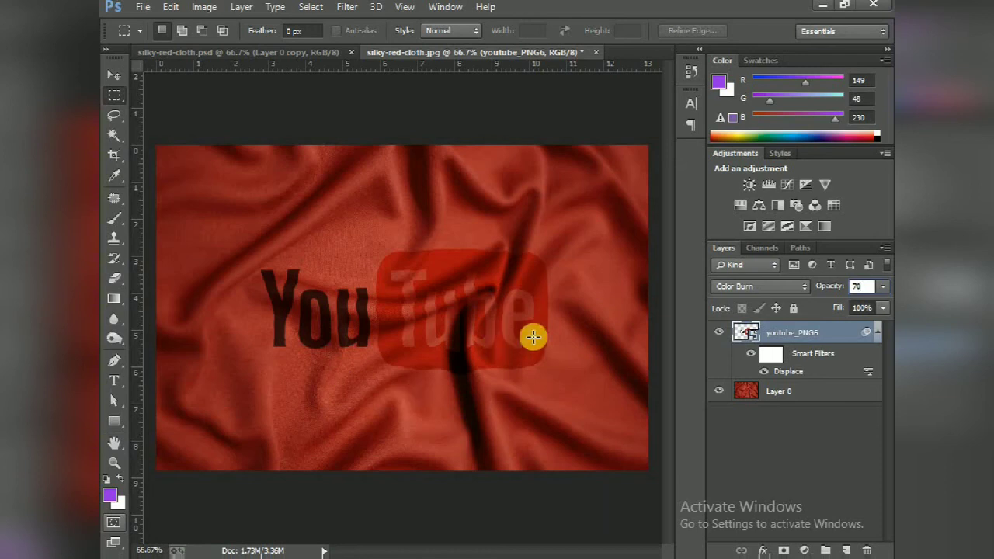
Step: Select the cloth layer, Layer 0, and hide the youtube_PNG6 logo layer
left_click(781, 393)
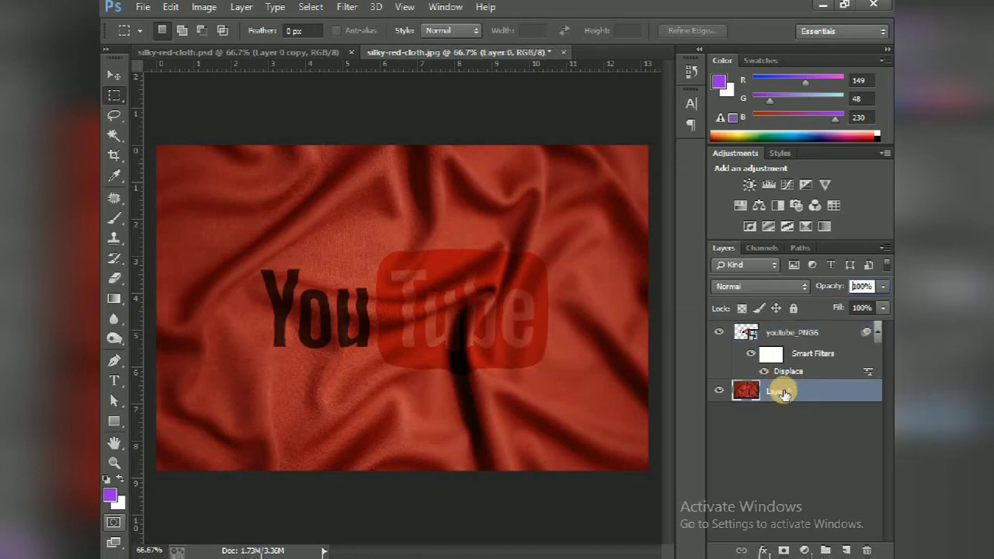
left_click(717, 392)
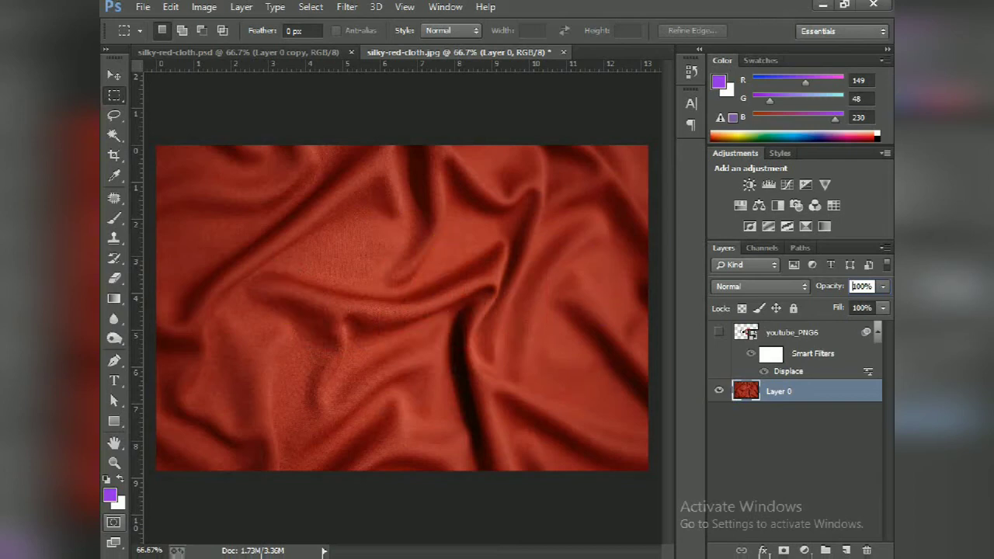
left_click(171, 7)
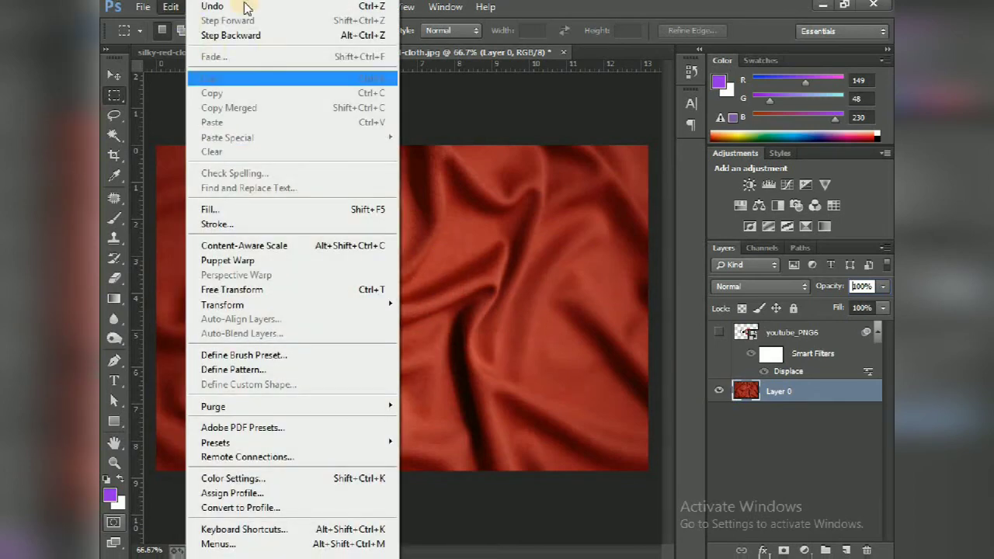
left_click(204, 7)
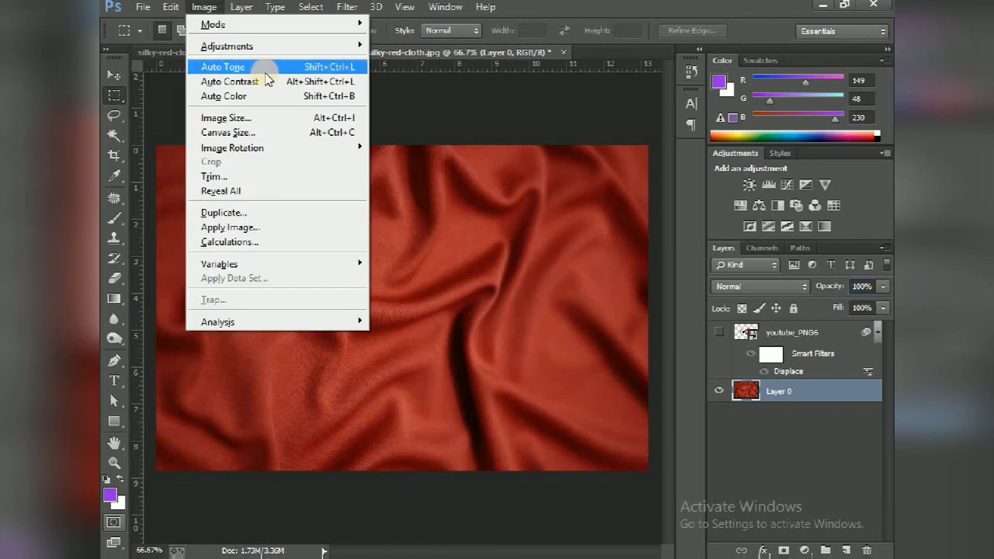
mouse_move(273, 45)
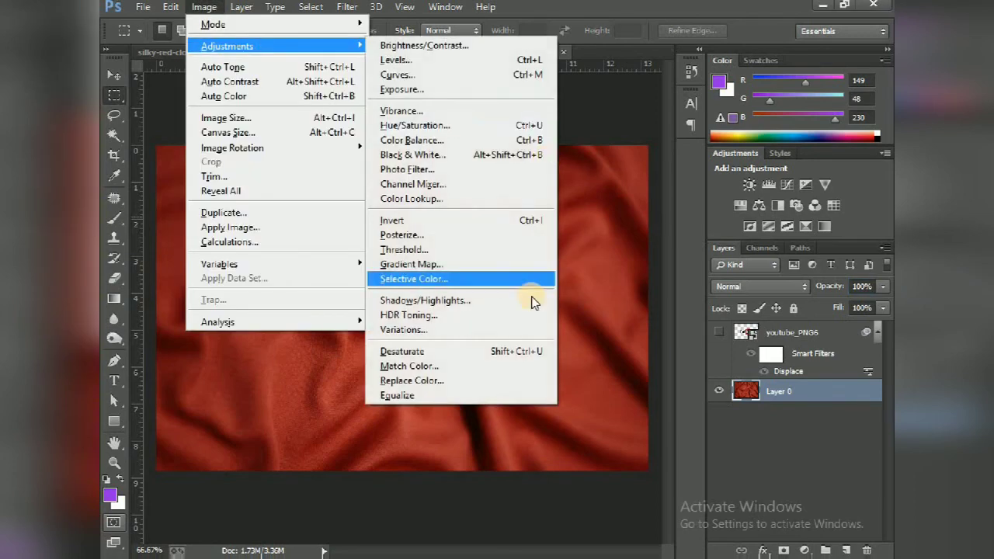
left_click(614, 96)
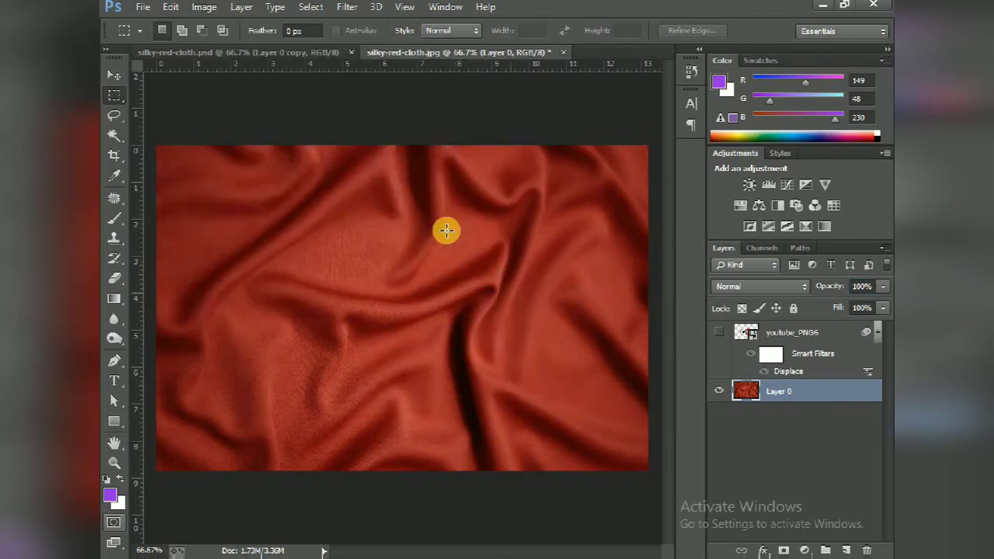
left_click(337, 6)
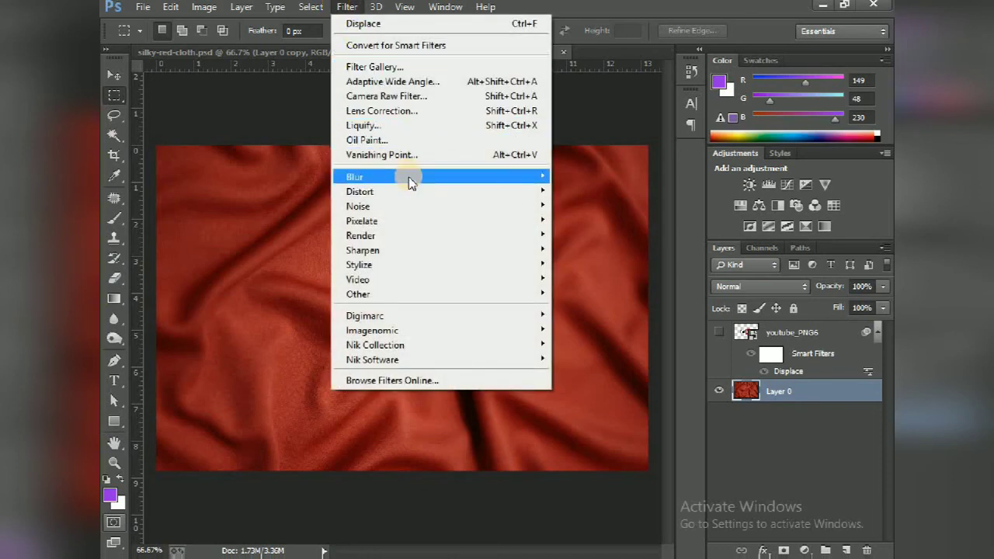
mouse_move(440, 184)
left_click(596, 118)
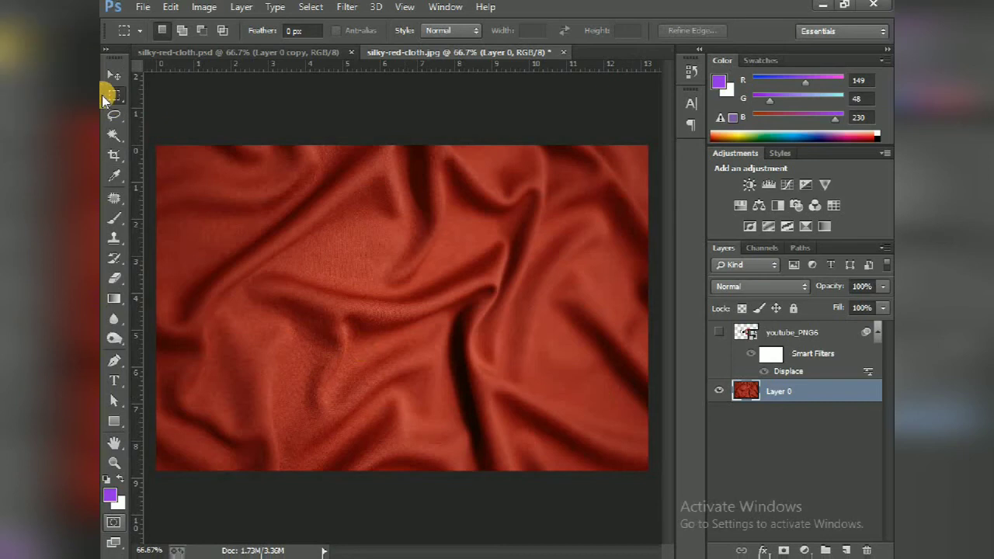
left_click(143, 8)
left_click(205, 228)
left_click_drag(882, 115, 882, 448)
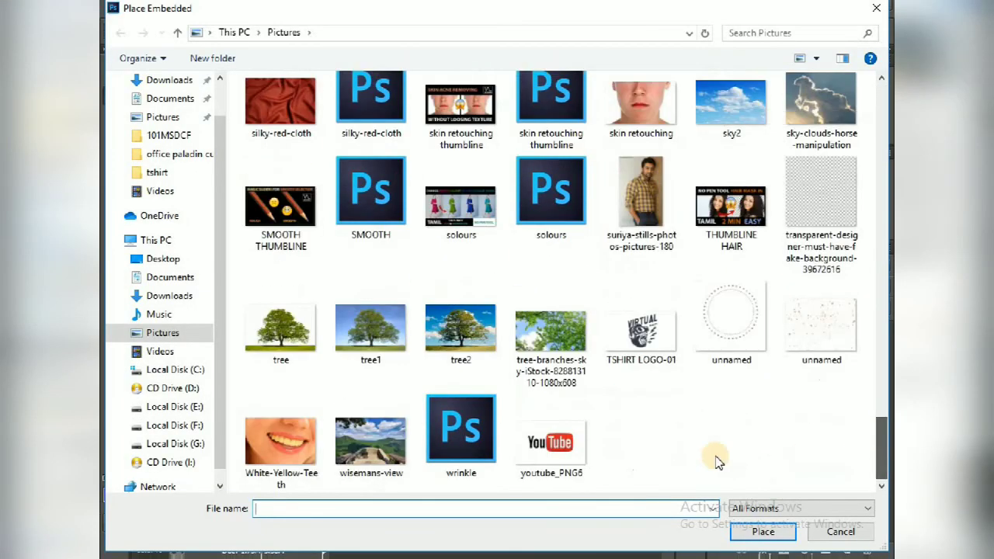
left_click(840, 531)
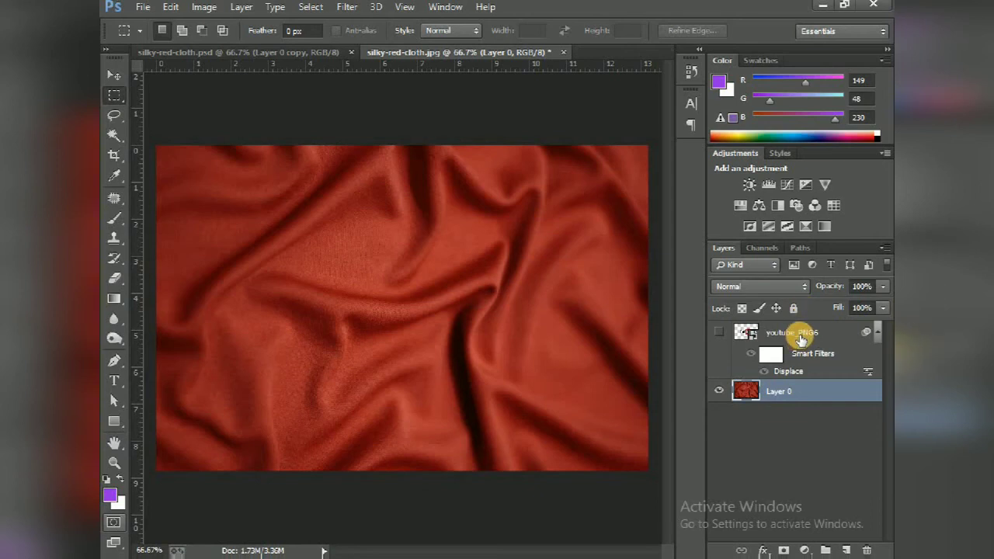
left_click(349, 7)
mouse_move(441, 188)
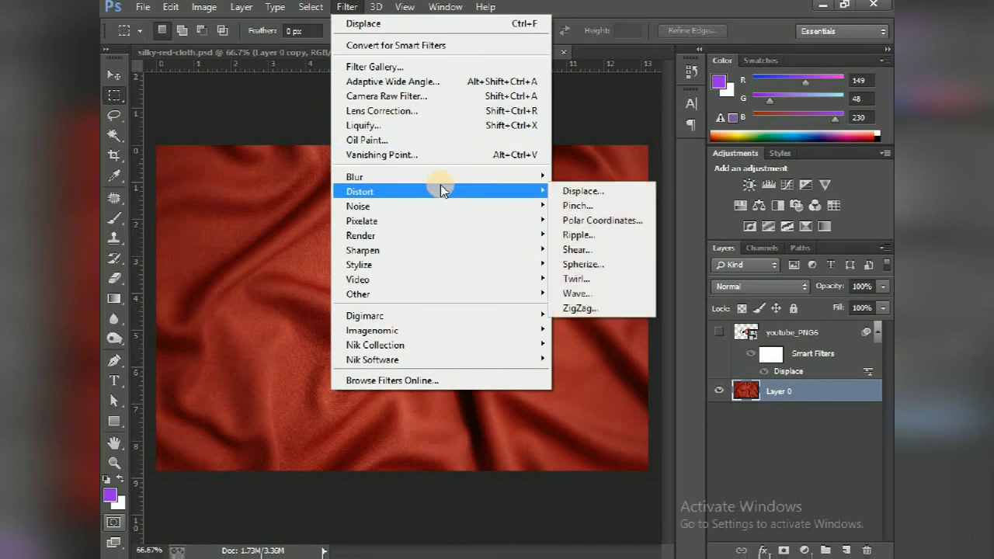
left_click(623, 195)
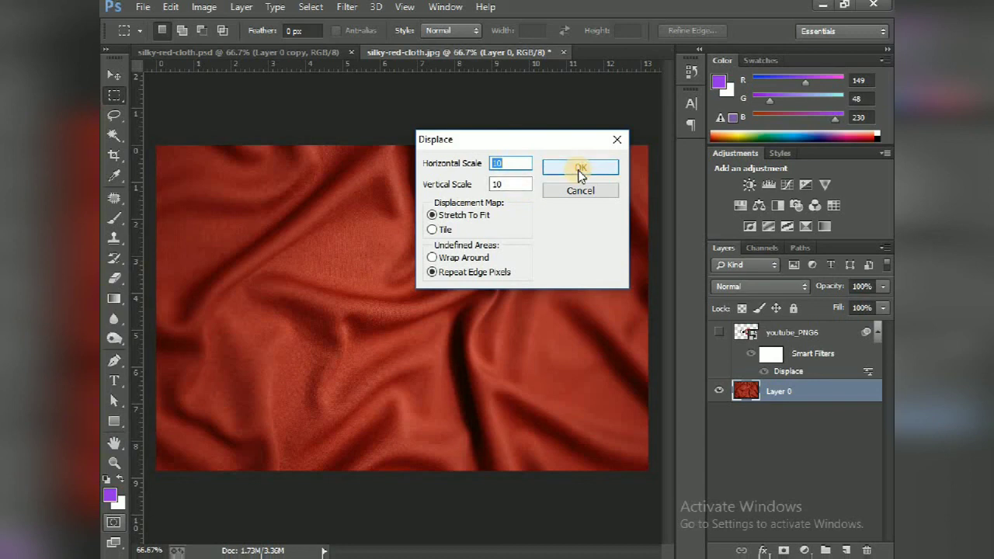
left_click(616, 142)
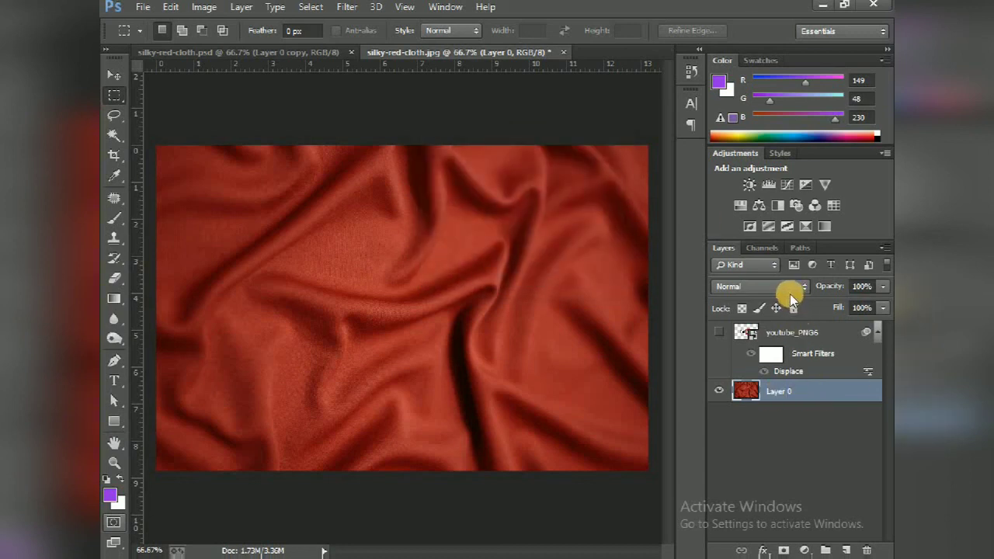
Step: Show the youtube_PNG6 layer again and set the blend mode of Layer 0 to Color Burn
left_click(720, 338)
left_click(772, 285)
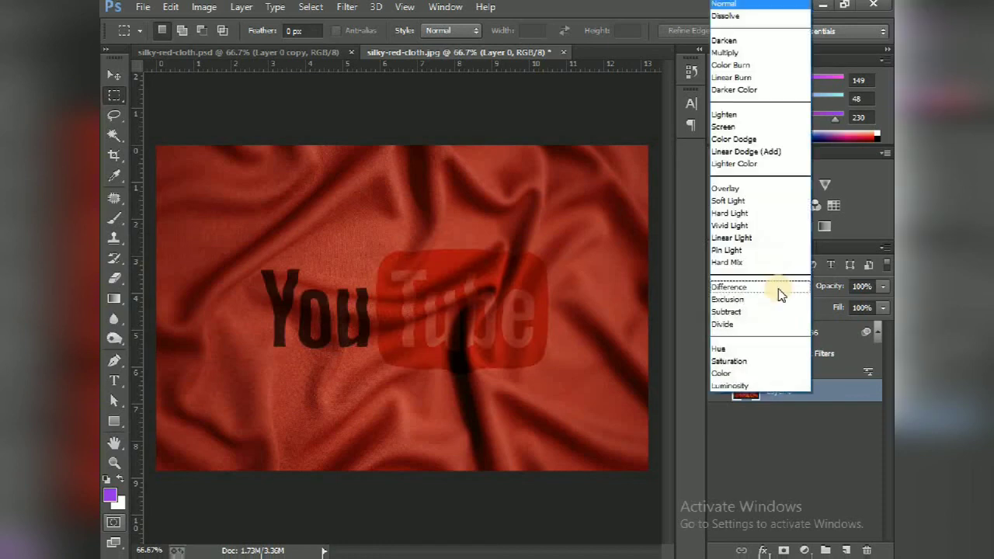
left_click(762, 66)
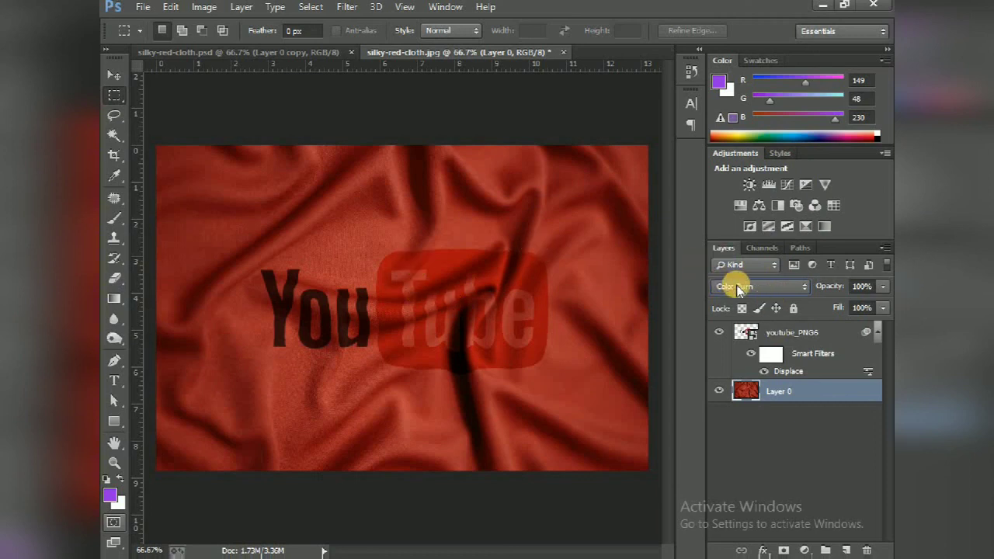
left_click(738, 285)
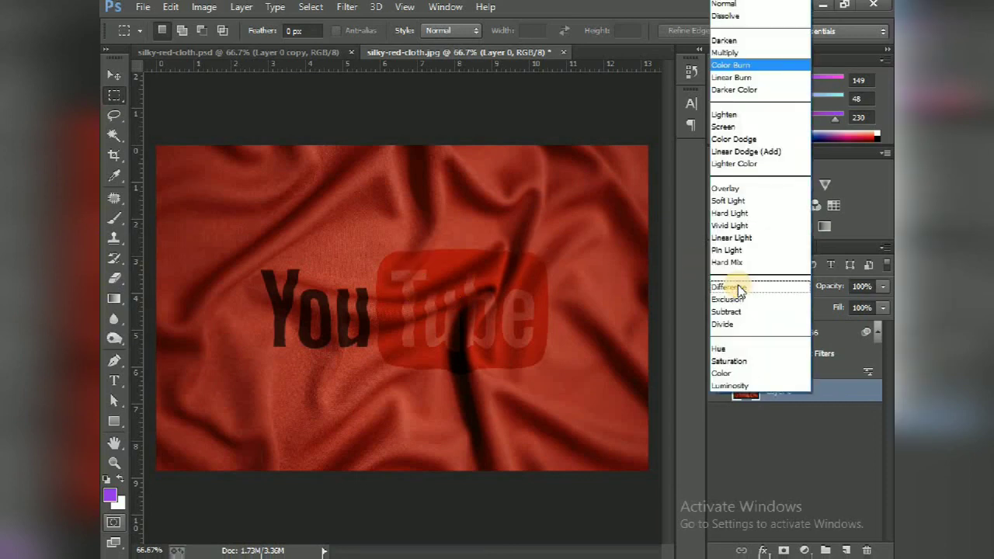
left_click(845, 326)
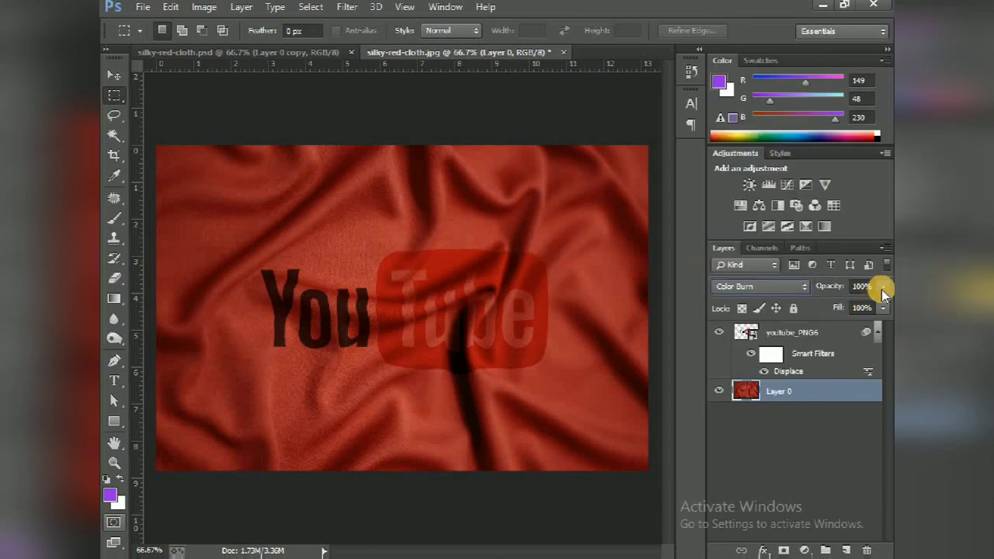
Step: Select the youtube_PNG6 layer and inspect up close how the logo blends into the cloth folds
left_click(746, 332)
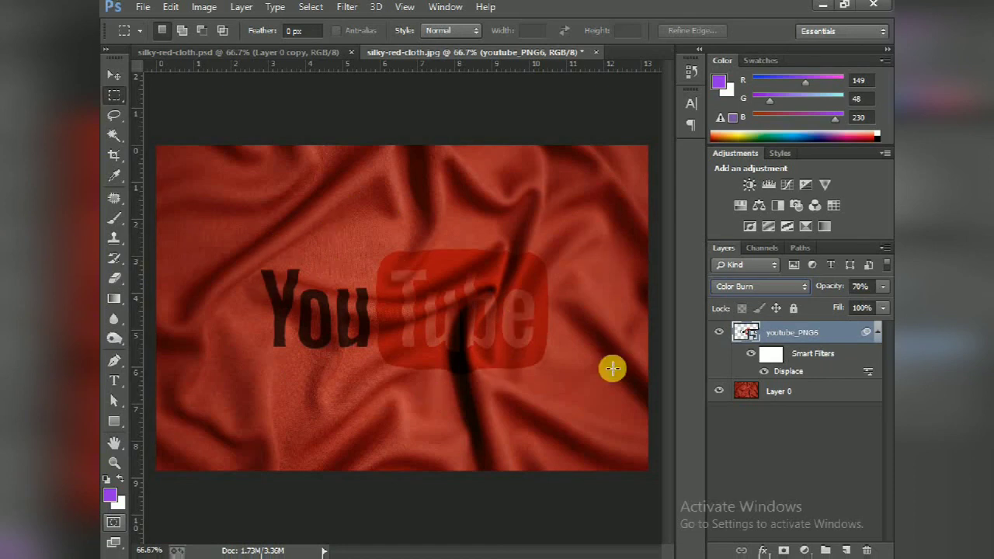
key("ctrl+plus")
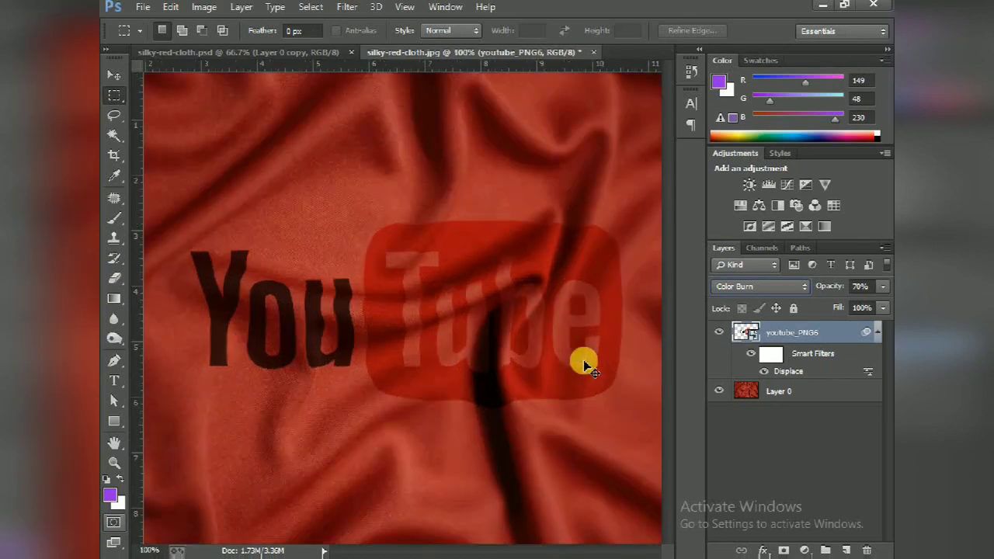
key("ctrl+minus")
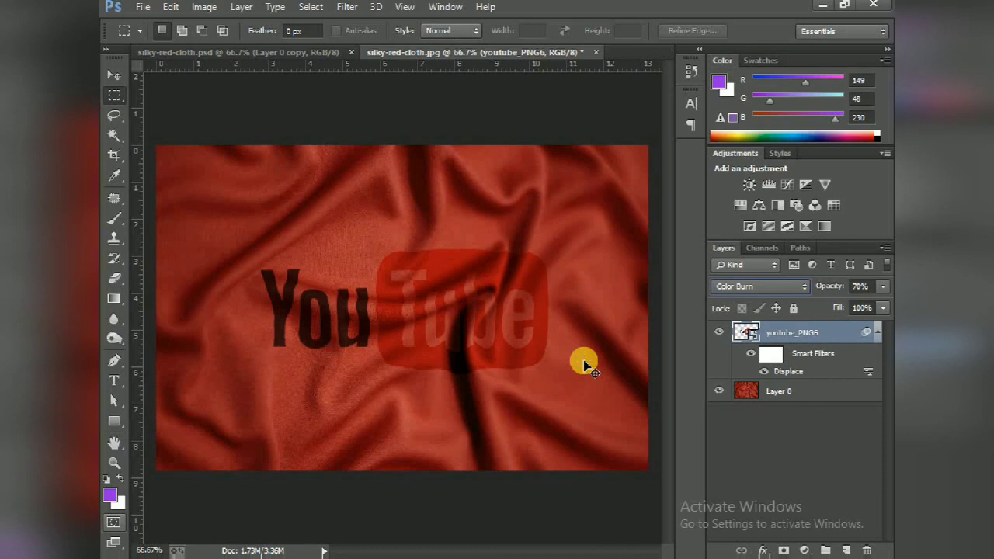